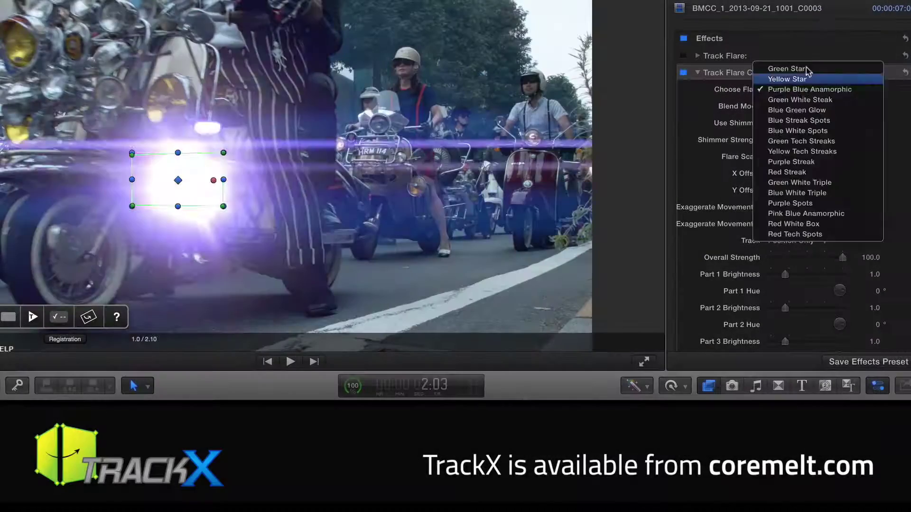
Step: Change the tracked flare from Blue White Triple to Red White Box and shift its tracking box right
click(796, 213)
click(797, 89)
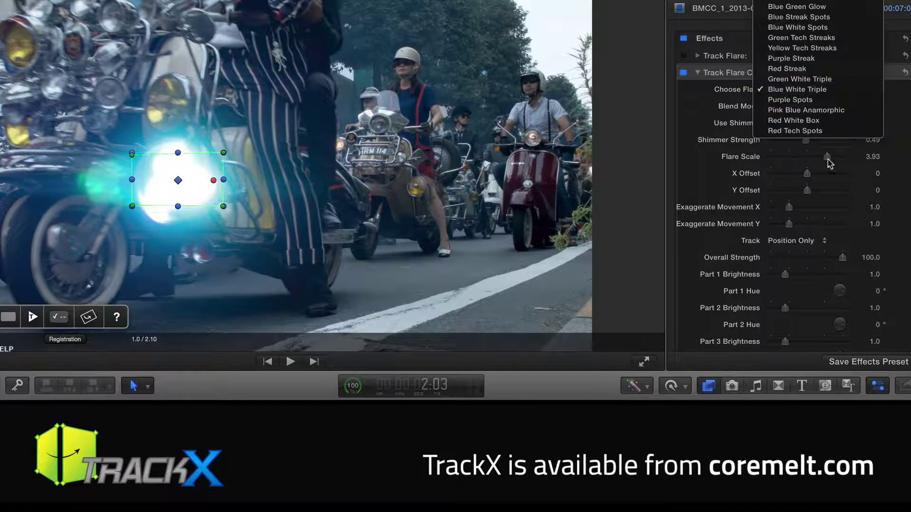
click(807, 120)
drag(455, 112, 507, 95)
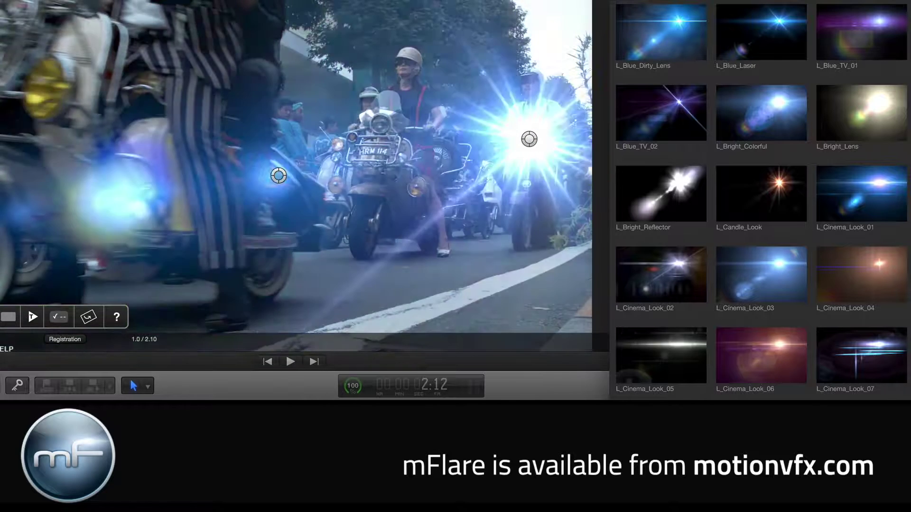
scroll(768, 266, down, 5)
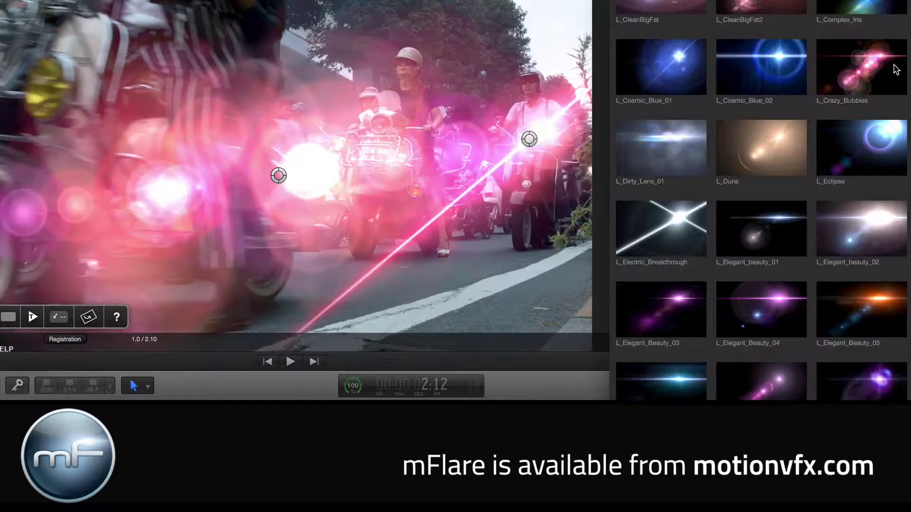
scroll(835, 336, down, 8)
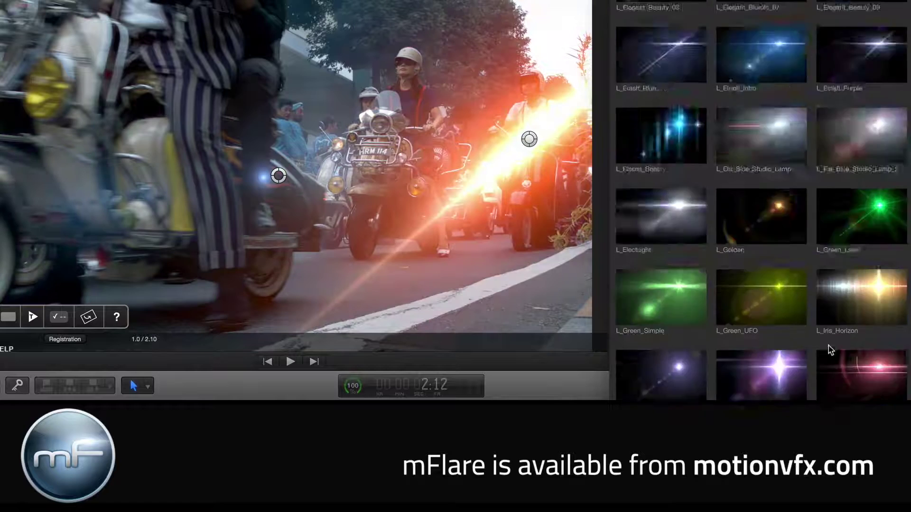
scroll(815, 348, down, 8)
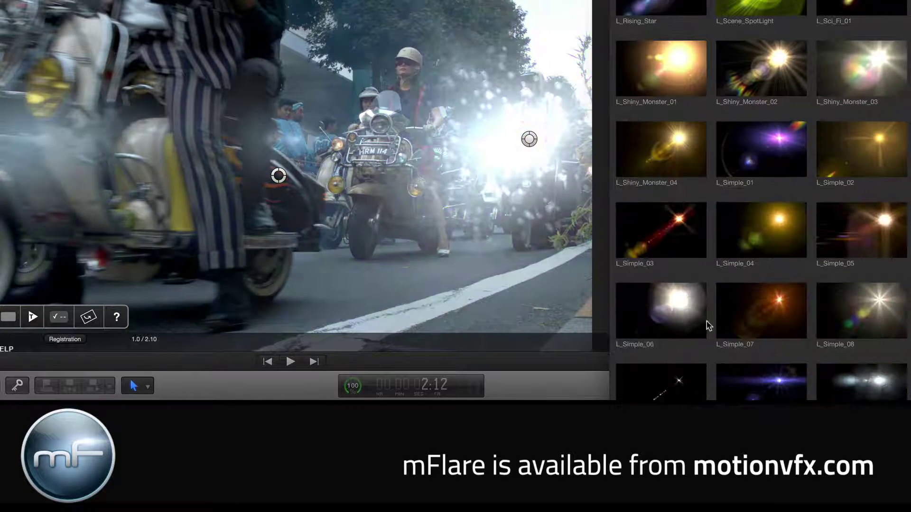
scroll(764, 372, down, 8)
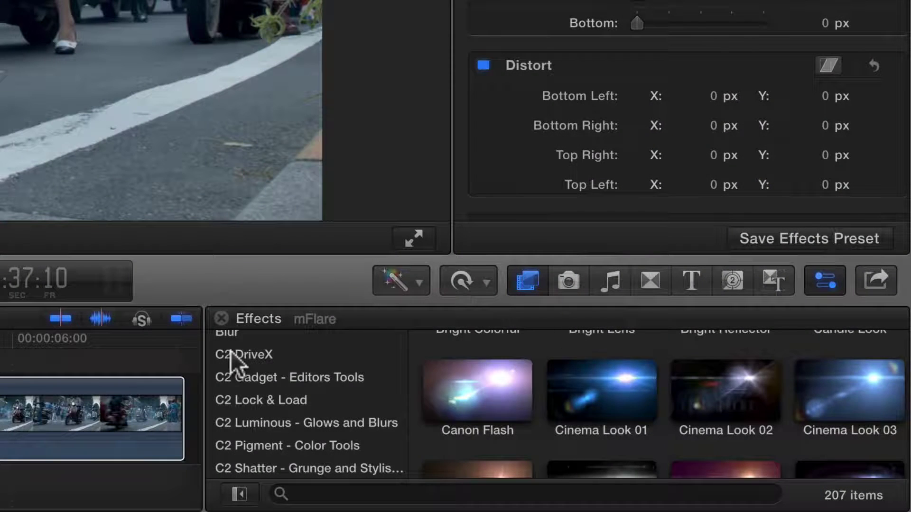
Step: From the C2 DriveX effects, open the 'Template Open in Motion' effect in Motion
click(230, 354)
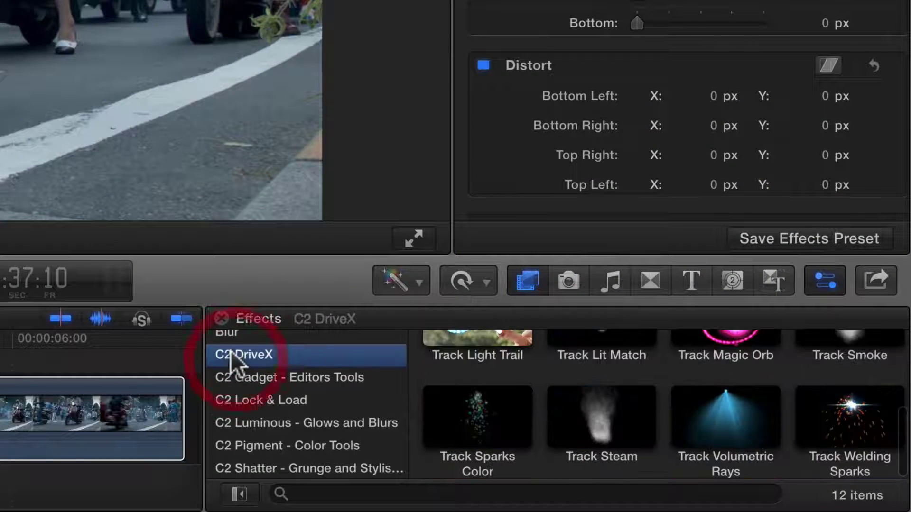
scroll(464, 382, up, 3)
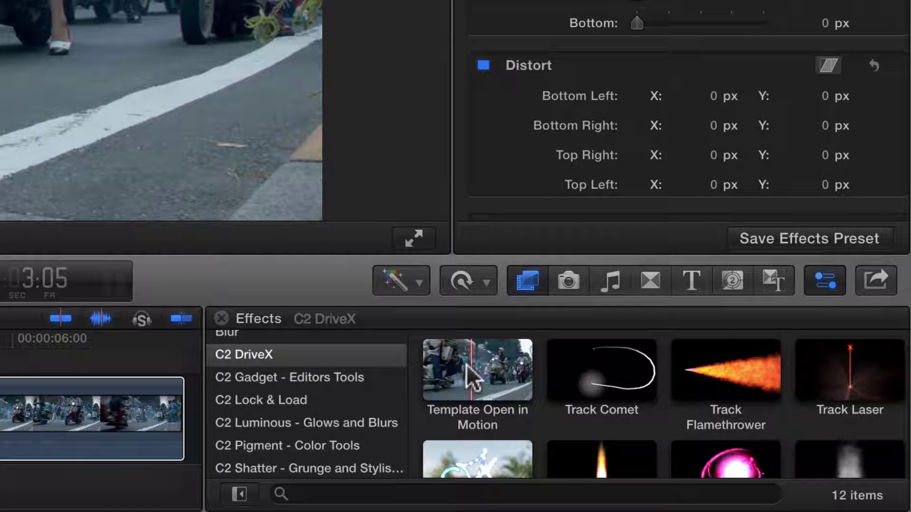
right_click(465, 364)
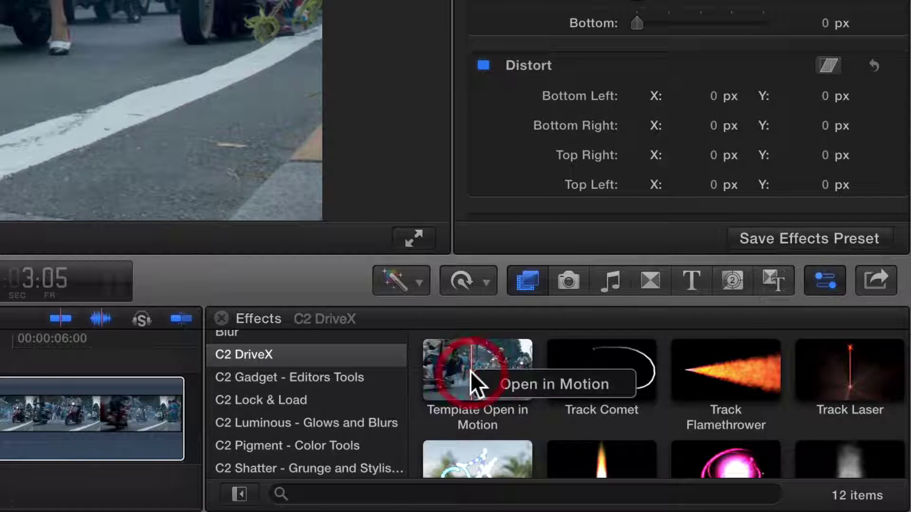
click(531, 385)
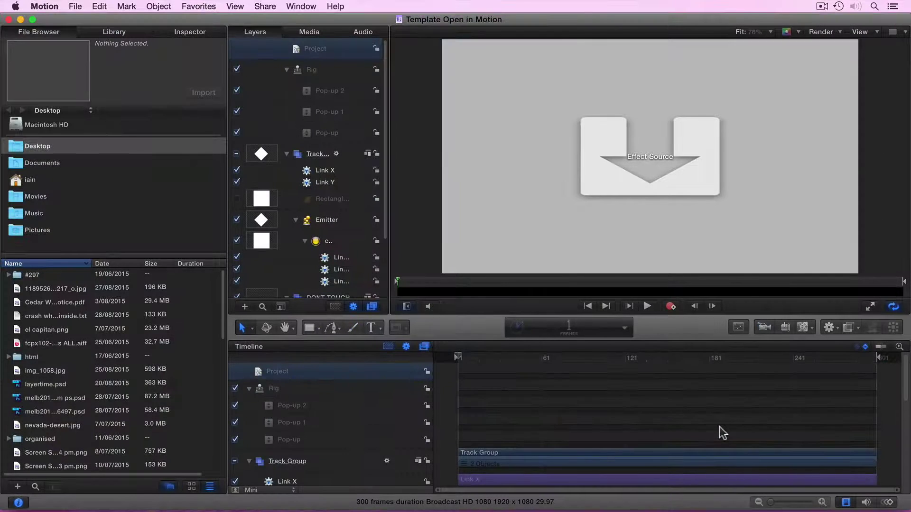
Step: Add the motionVFX mFlare Motion 5 generator from Library > Generators into the Track Group
click(337, 225)
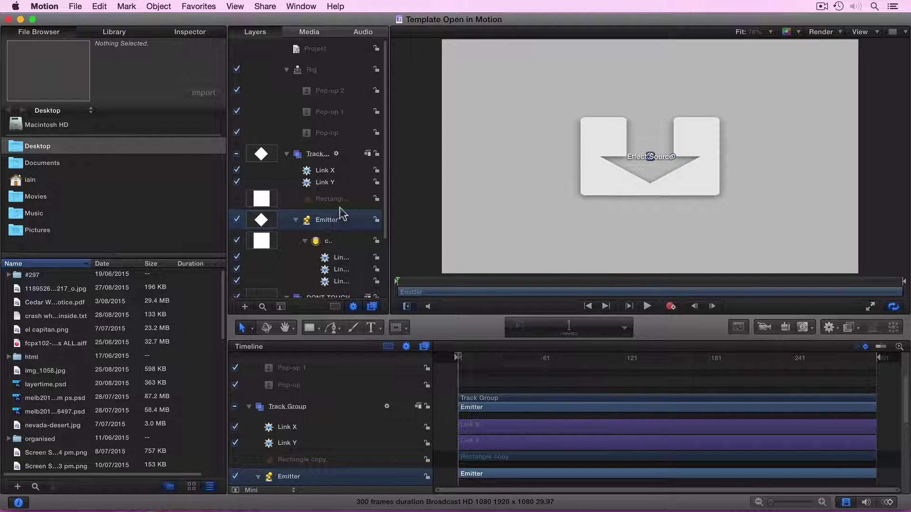
click(126, 30)
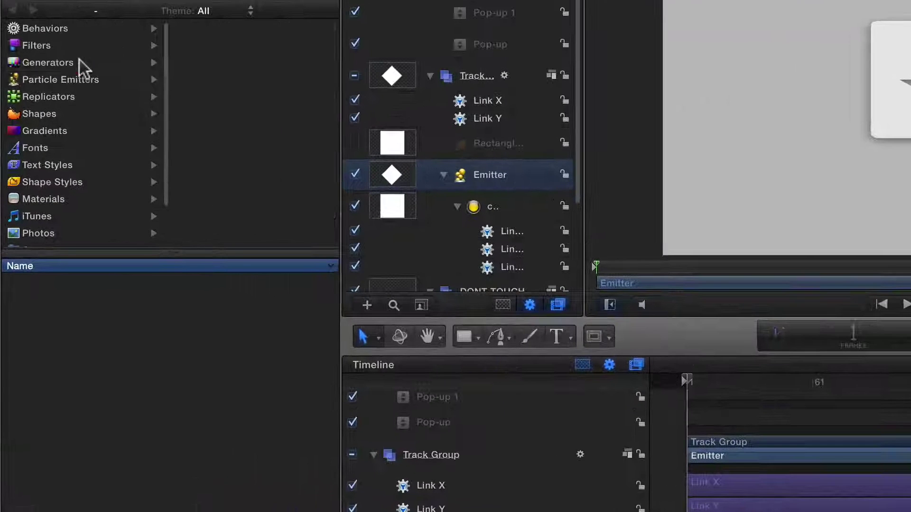
click(79, 61)
click(220, 214)
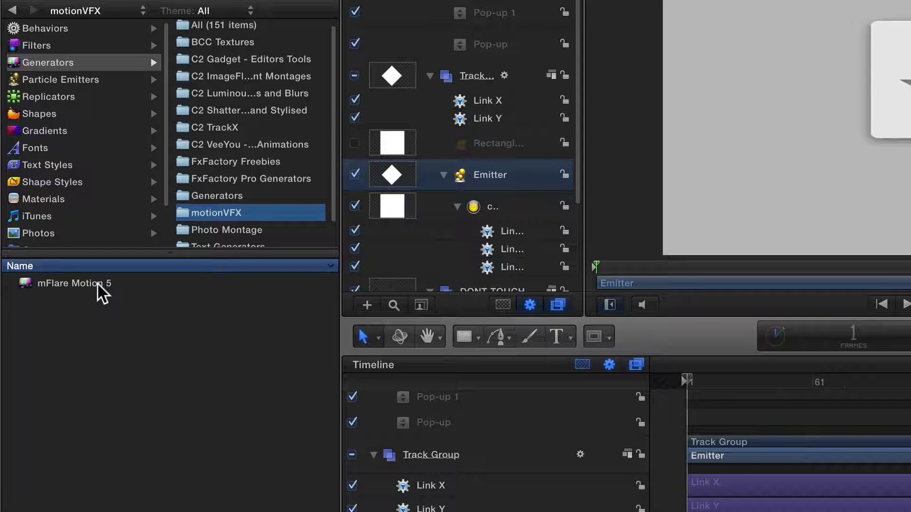
drag(98, 283, 470, 90)
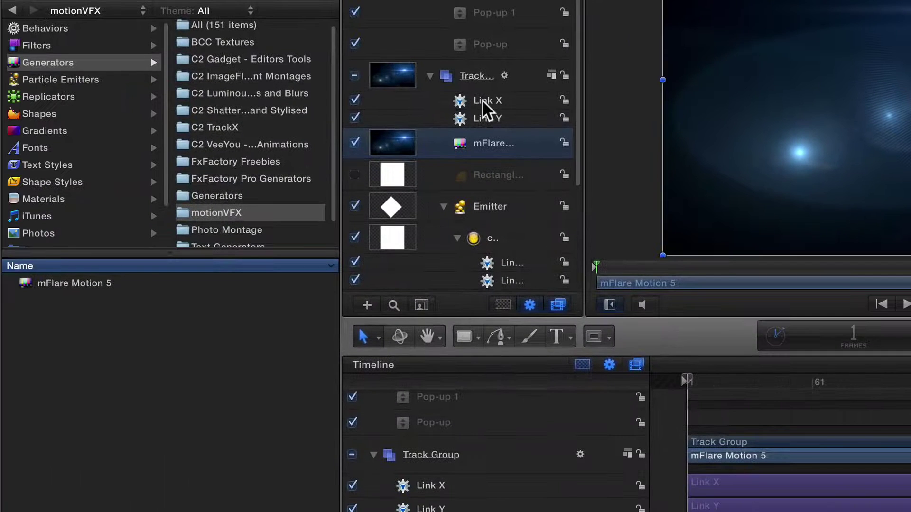
Step: Move the Link X and Link Y behaviours onto the mFlare layer
click(96, 198)
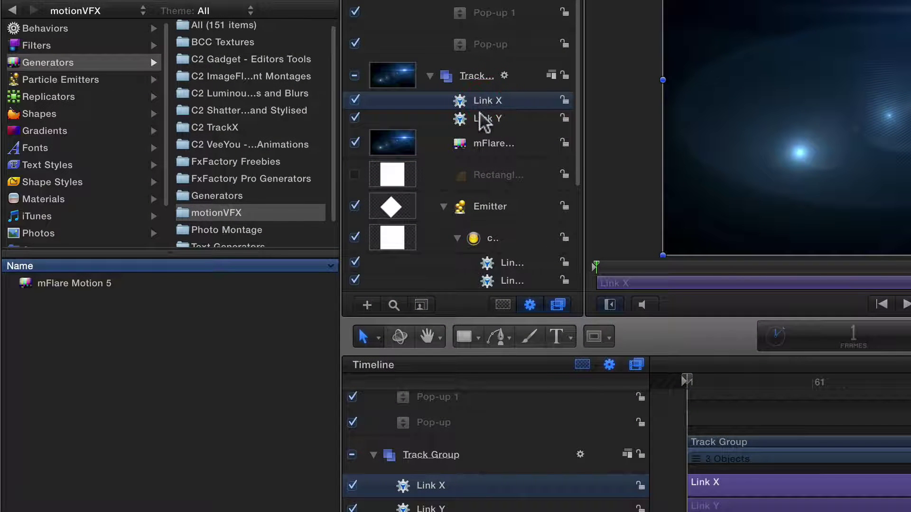
shift+click(482, 119)
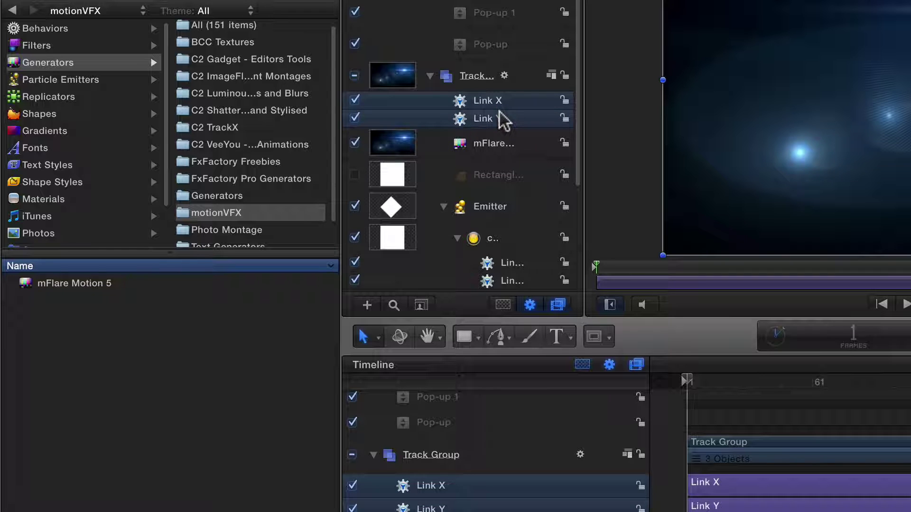
drag(500, 112, 486, 142)
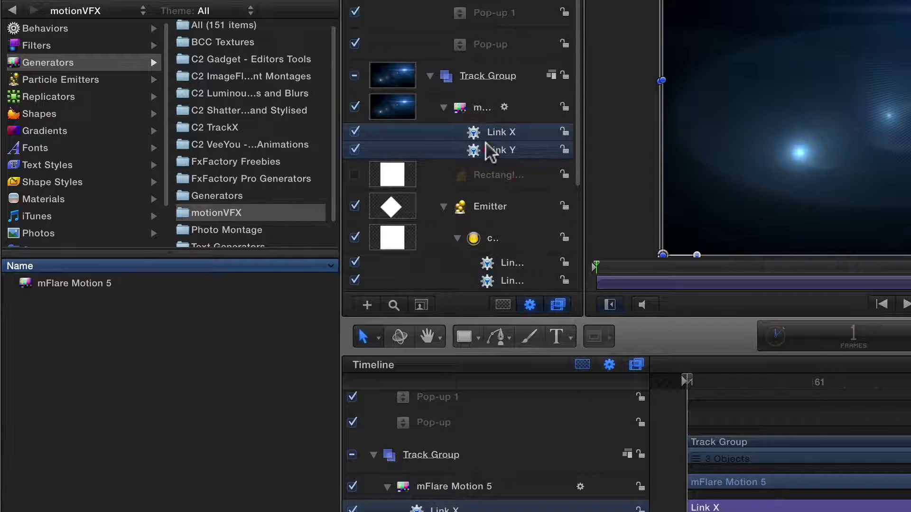
Step: Set Link X's Apply To to mFlare Motion 5 > Global Settings > Light > X
click(489, 108)
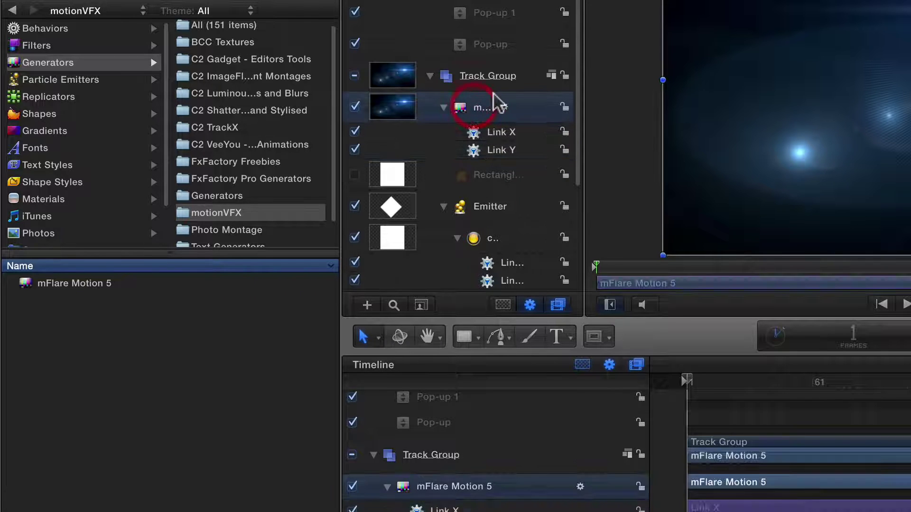
click(280, 28)
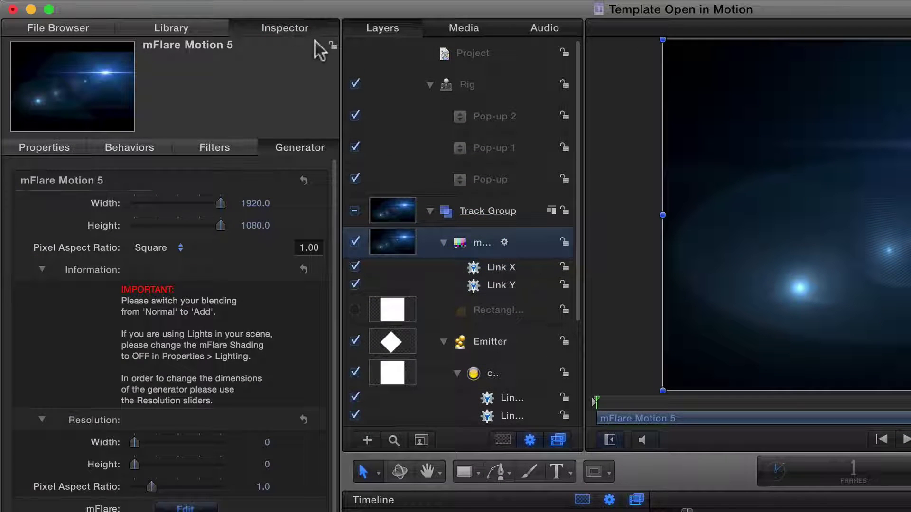
click(135, 142)
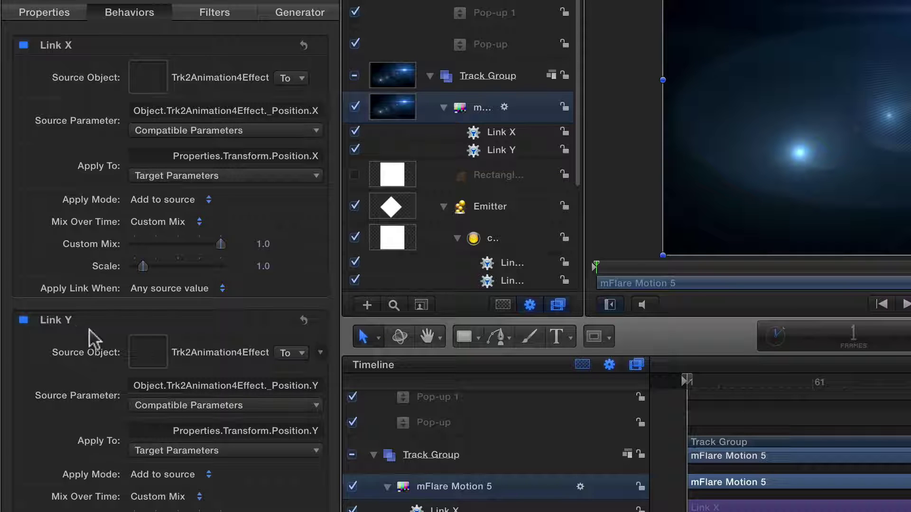
click(251, 175)
mouse_move(254, 205)
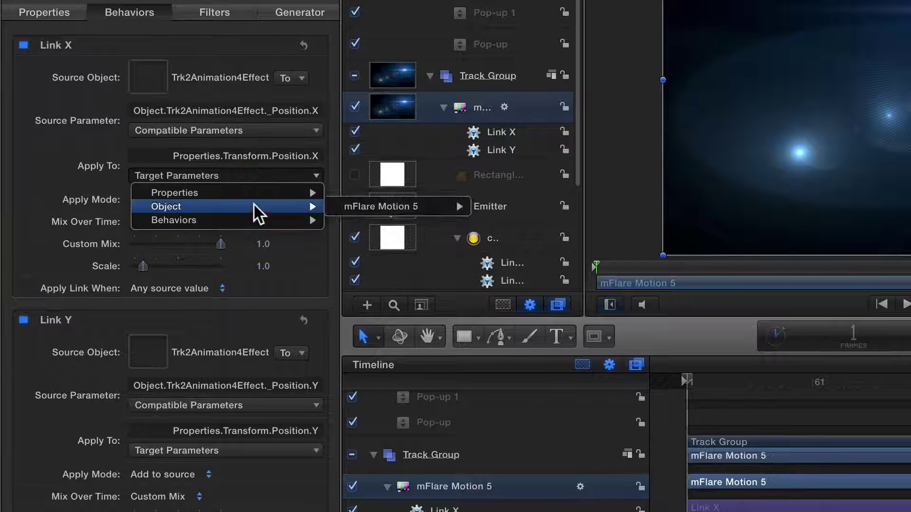
mouse_move(380, 198)
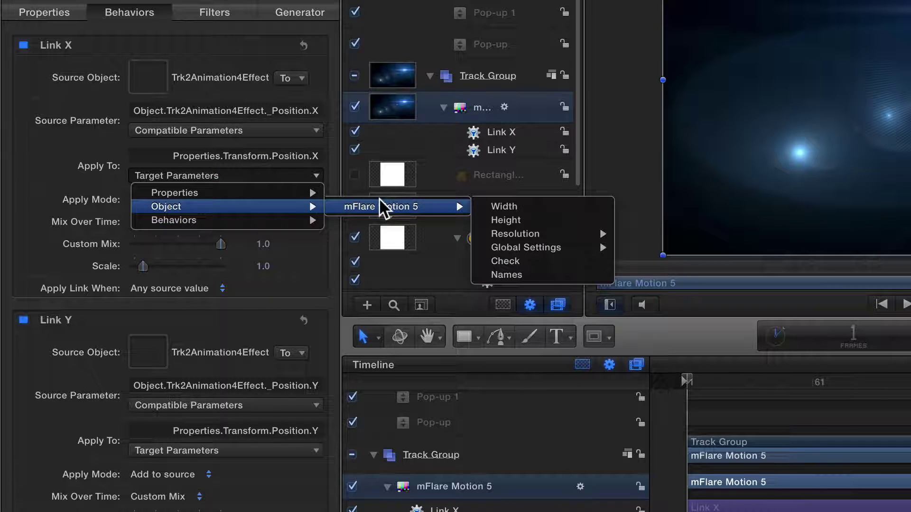
mouse_move(542, 244)
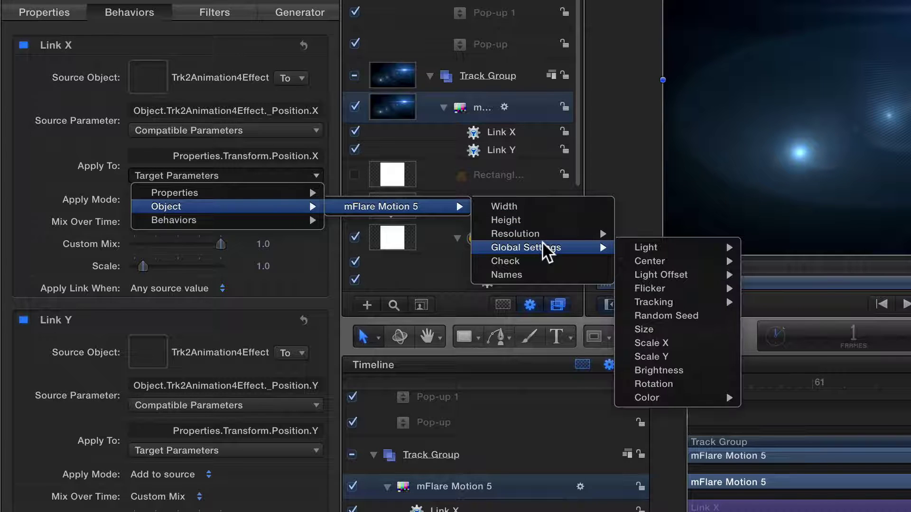
mouse_move(647, 243)
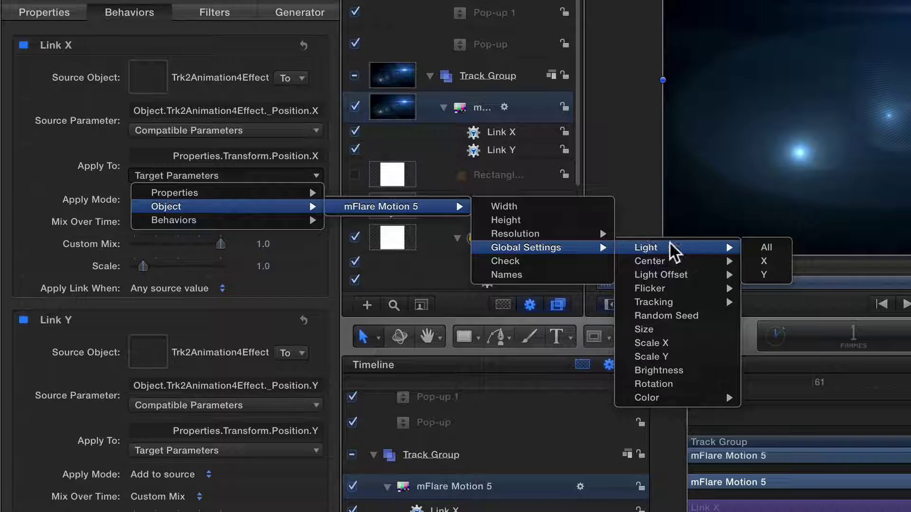
click(773, 261)
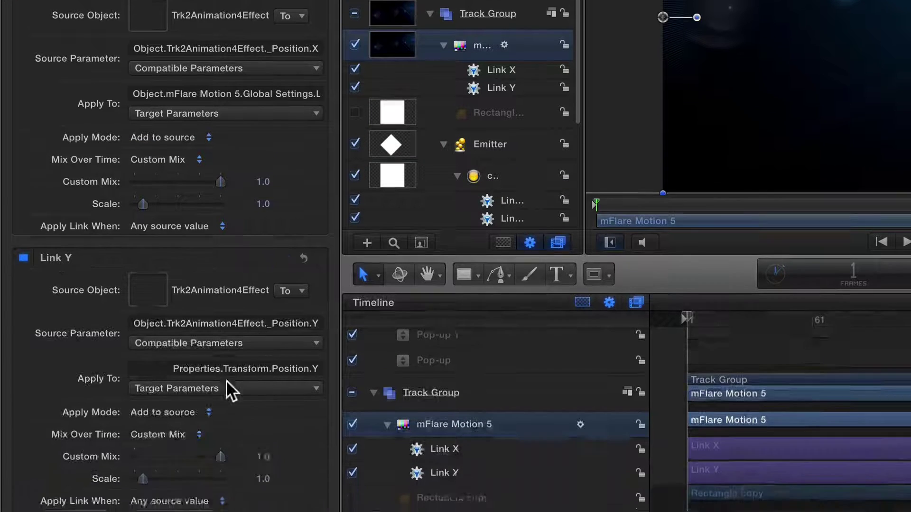
Step: Set Link Y's Apply To to mFlare Motion 5 > Global Settings > Light > Y
click(224, 448)
mouse_move(218, 404)
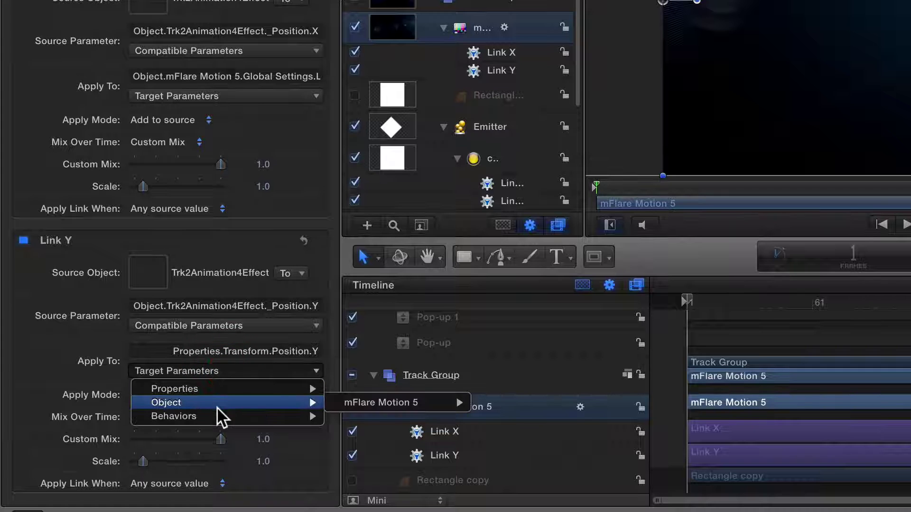
mouse_move(388, 404)
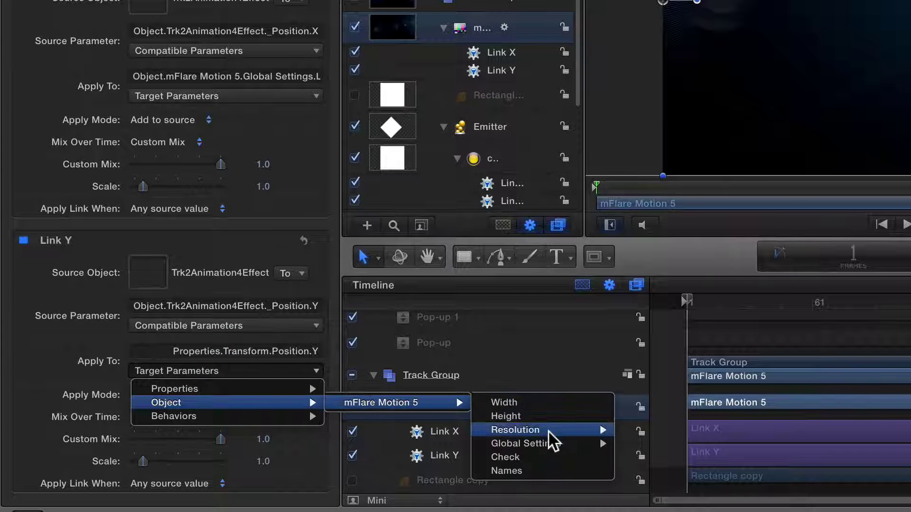
mouse_move(544, 442)
mouse_move(670, 363)
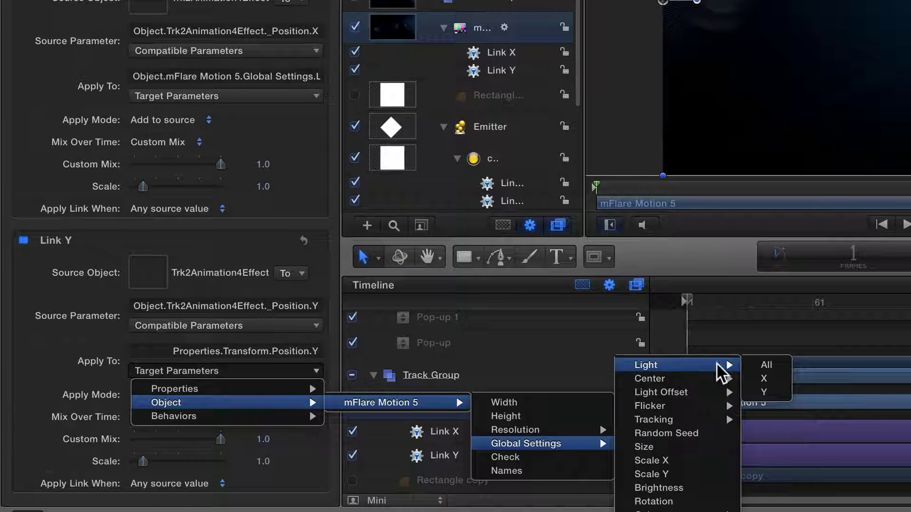
click(785, 389)
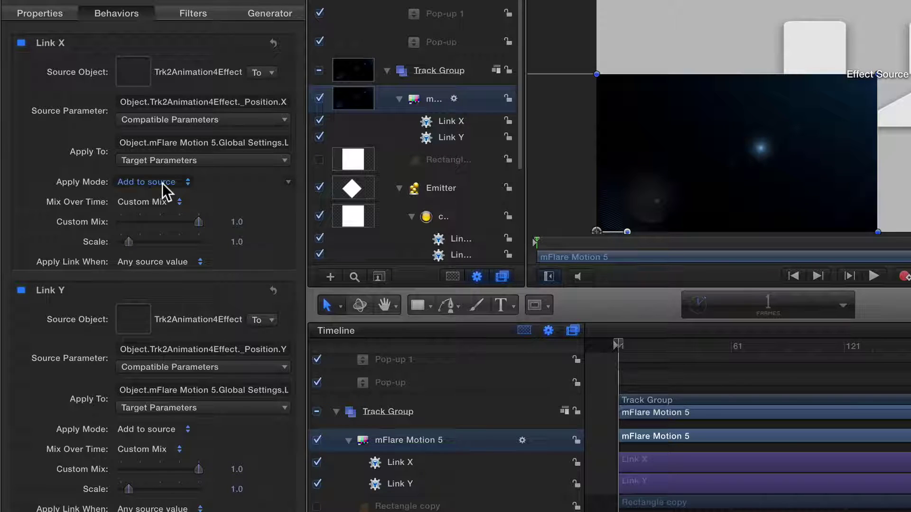
Step: Set the Apply Mode of both Link X and Link Y to Replace
click(162, 183)
click(175, 205)
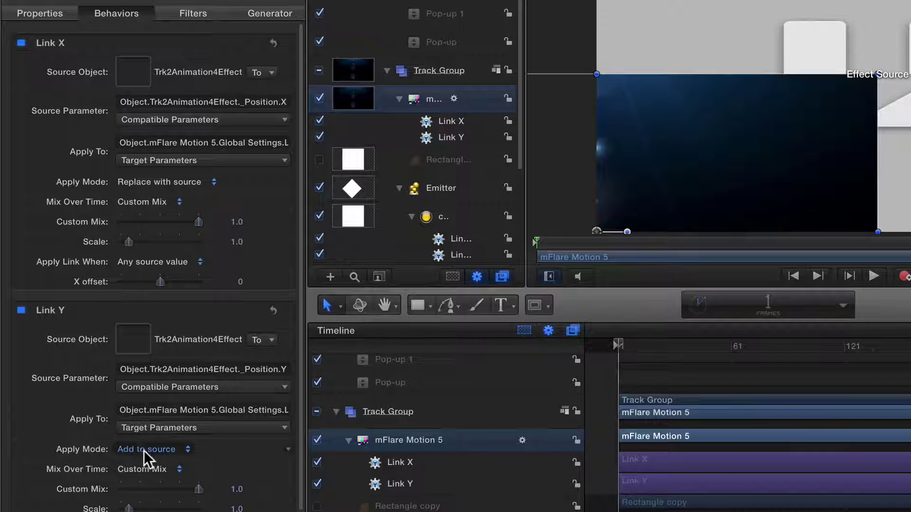
click(144, 451)
click(150, 475)
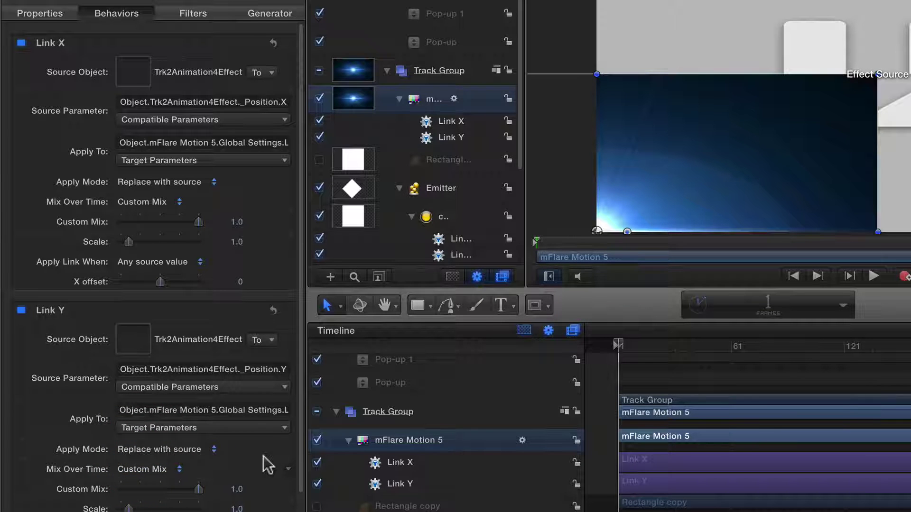
Step: Set the Track Group's Position X and Y to 0 in its properties
click(448, 71)
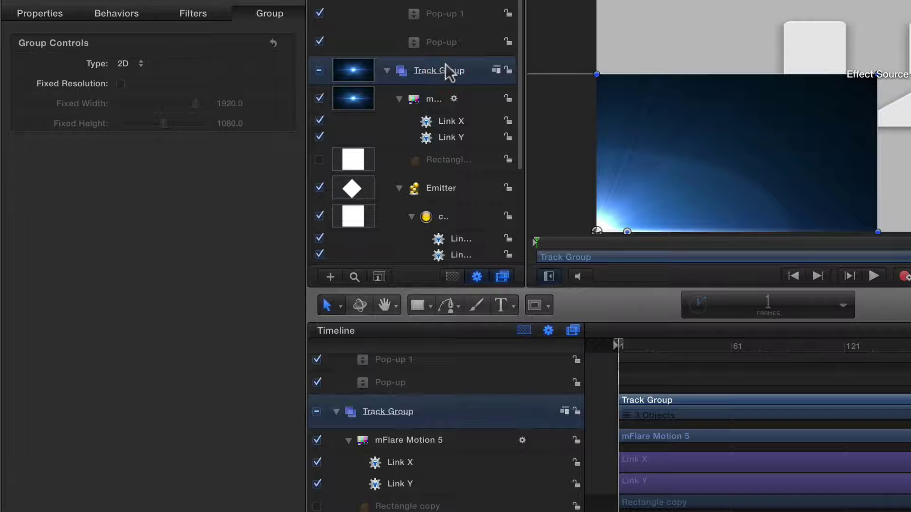
click(50, 14)
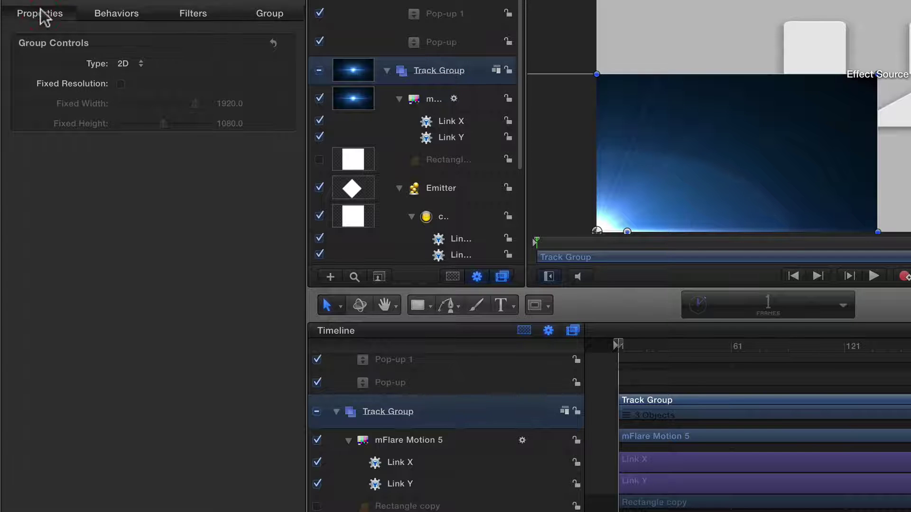
click(232, 83)
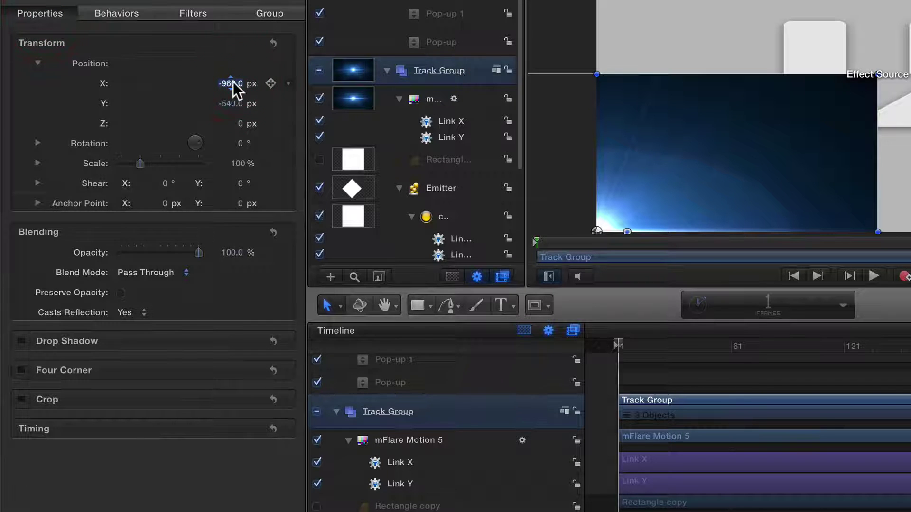
text(0)
key(Tab)
text(0)
key(Tab)
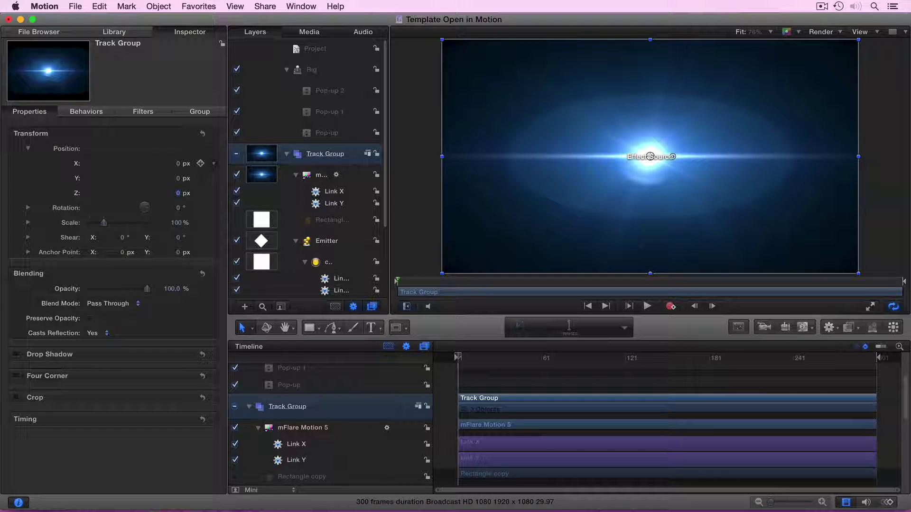
Step: Drag Link Cell Rotation, Link Scale Y and Link Scale X onto the mFlare Motion 5 layer
scroll(335, 283, down, 2)
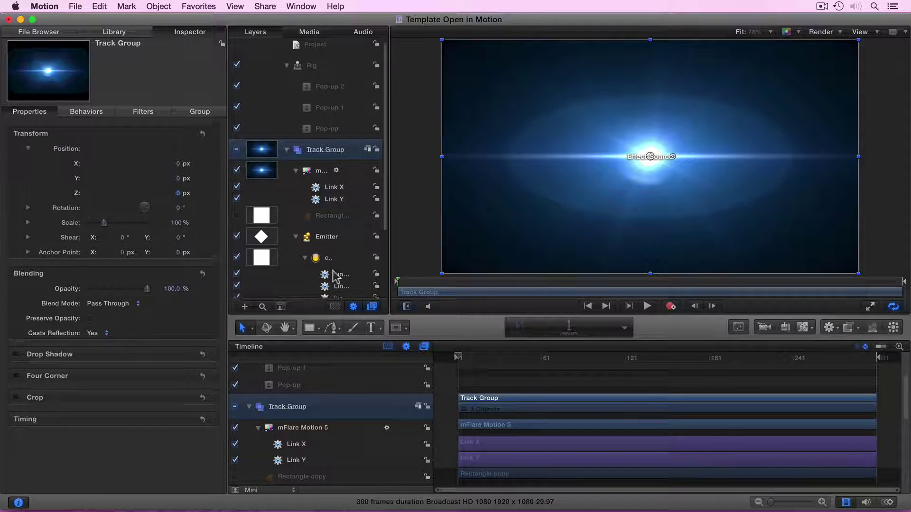
click(338, 255)
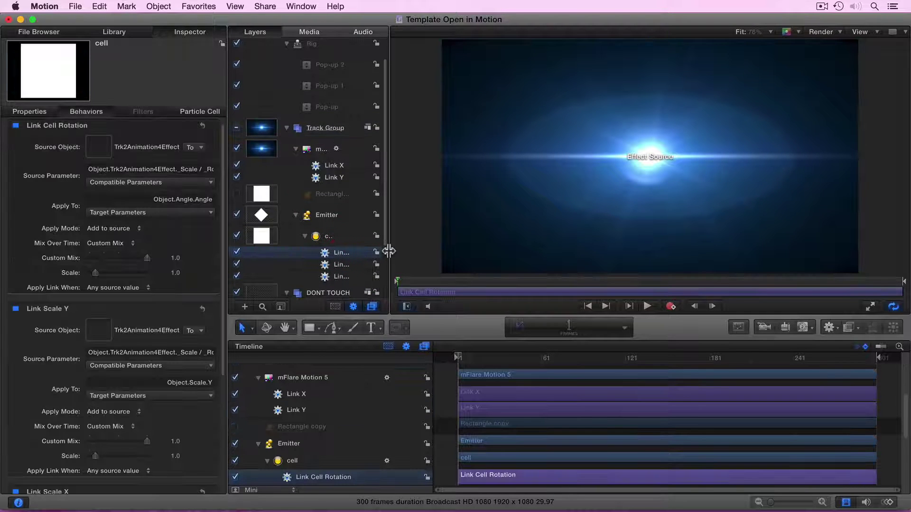
drag(393, 250, 454, 249)
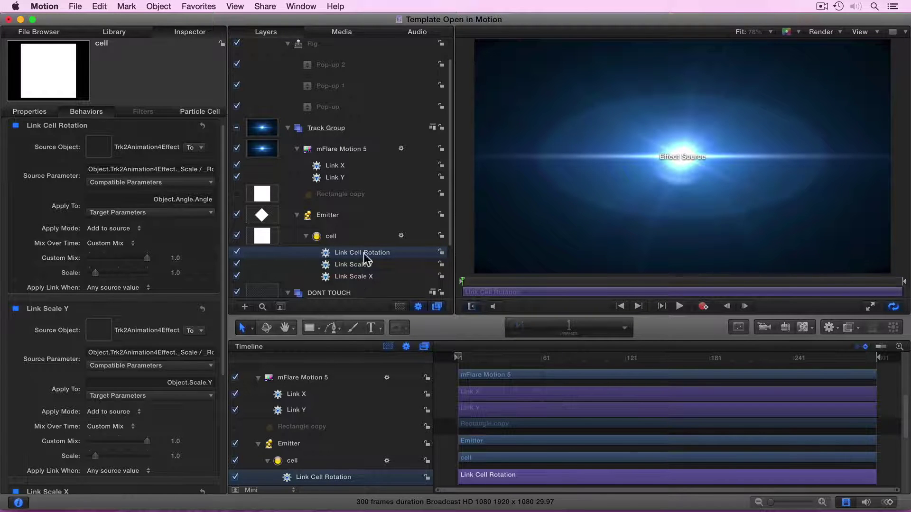
shift+click(352, 280)
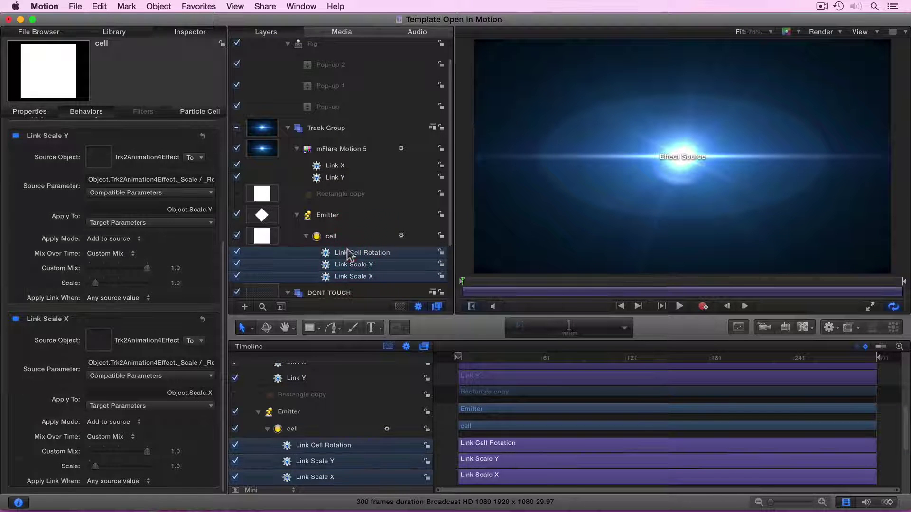
drag(349, 255, 345, 148)
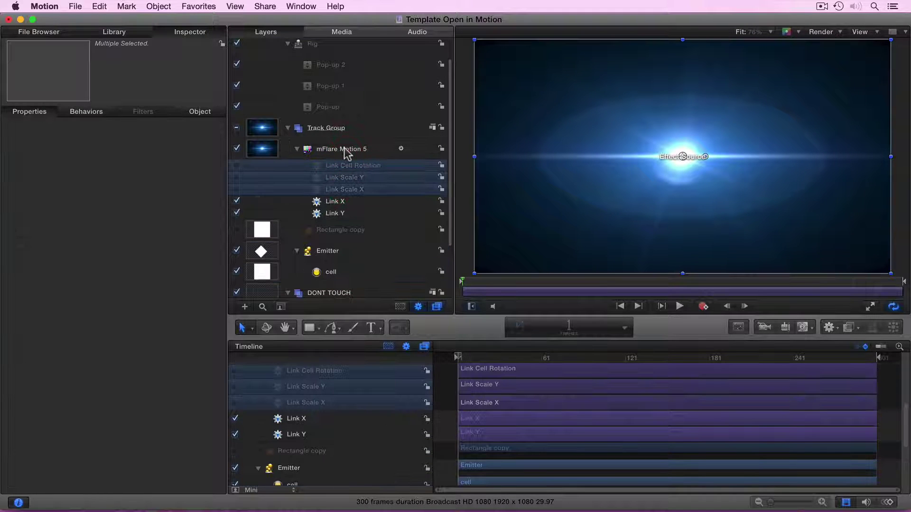
Step: Point Link Cell Rotation's Apply To at mFlare Motion 5 > Global Settings > Rotation
click(332, 164)
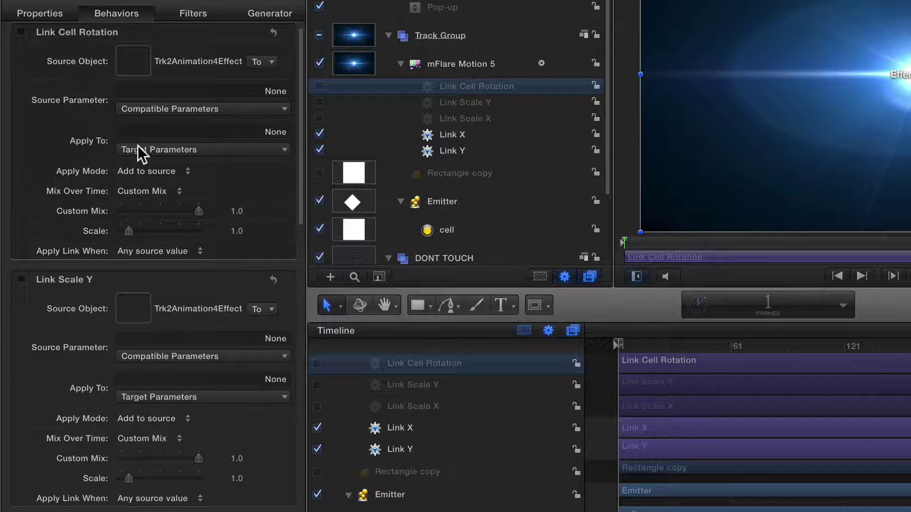
click(137, 145)
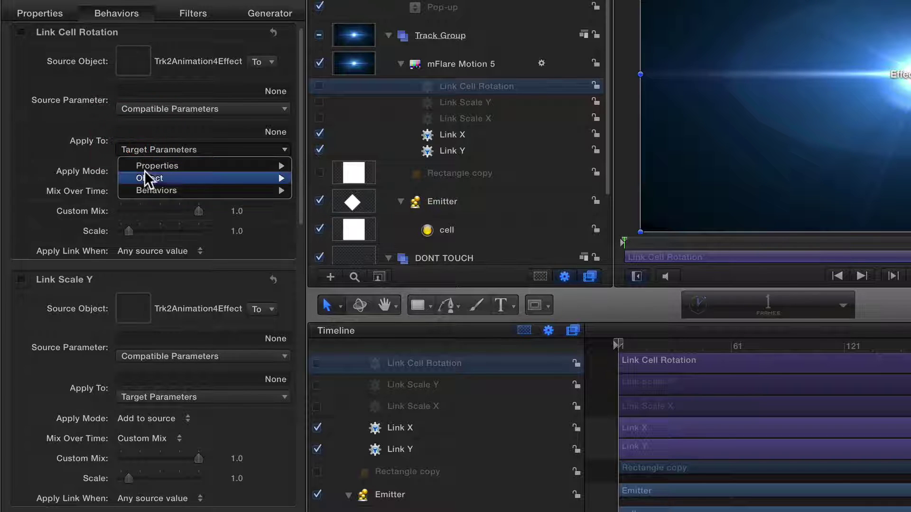
mouse_move(145, 176)
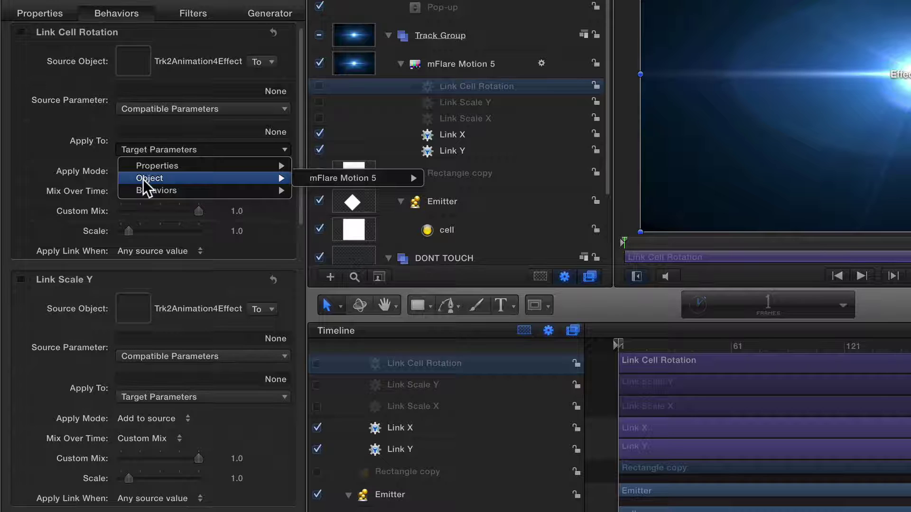
mouse_move(325, 179)
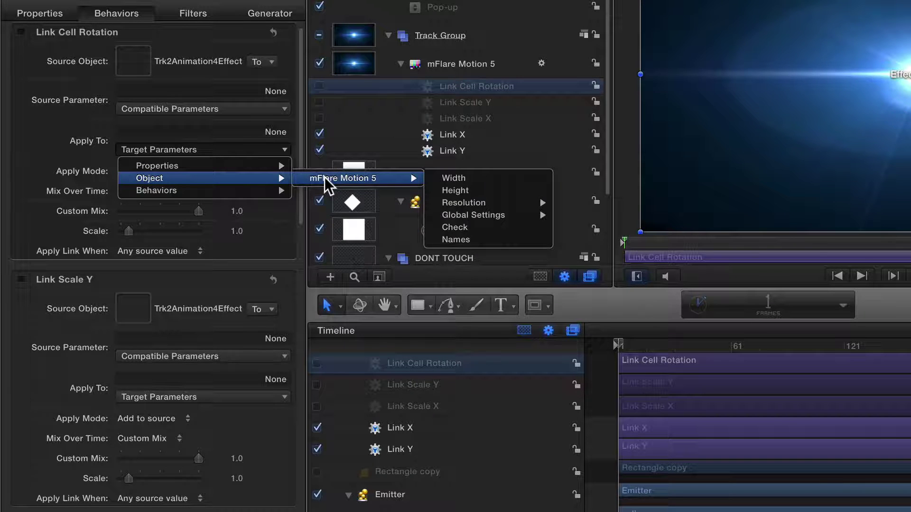
mouse_move(481, 215)
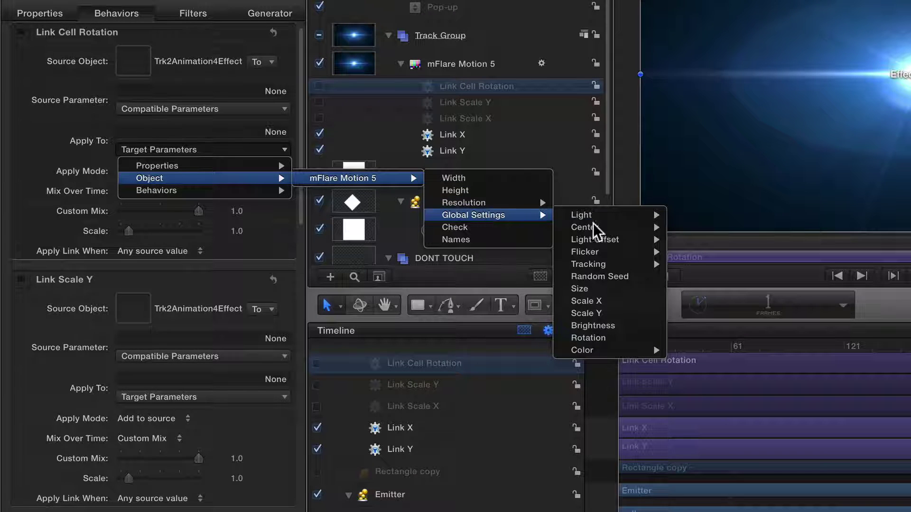
click(610, 334)
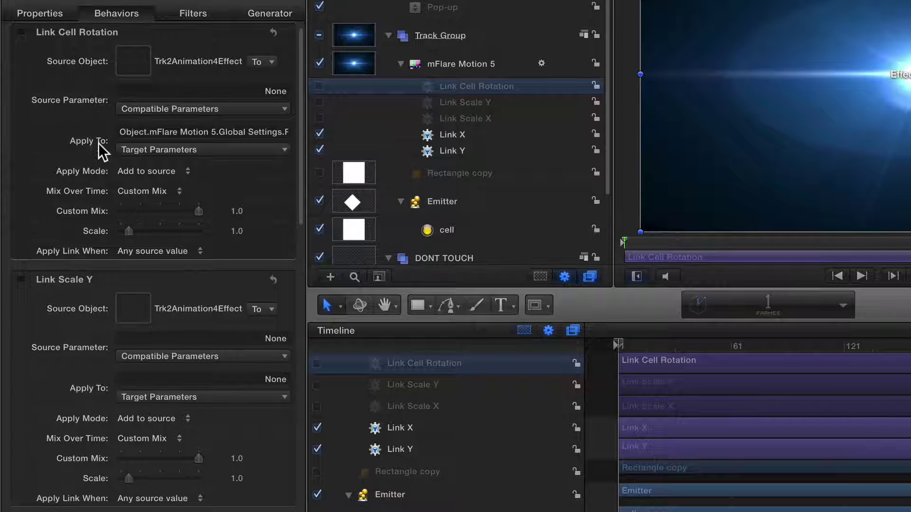
Step: Set its Source Parameter to Trk2Animation4Effect > _Scale / _Rotation > Y
click(174, 109)
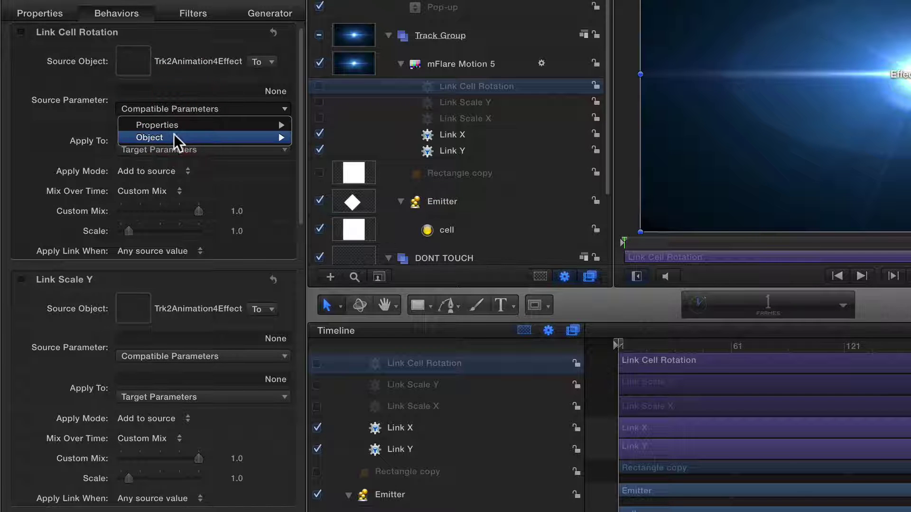
mouse_move(174, 134)
mouse_move(335, 140)
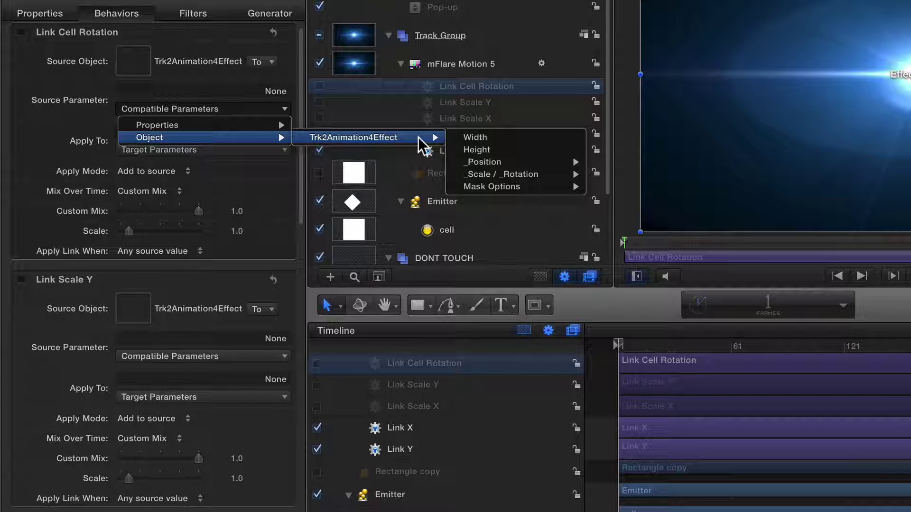
mouse_move(502, 175)
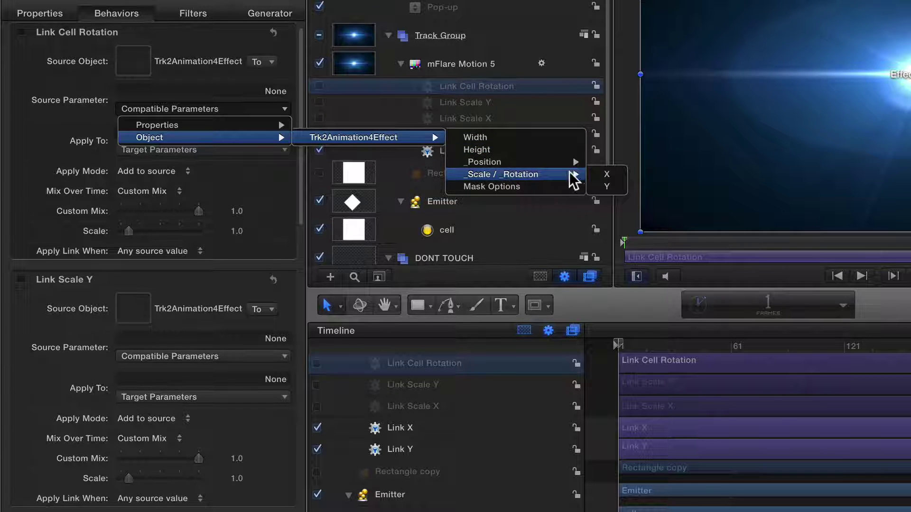
click(606, 173)
click(617, 185)
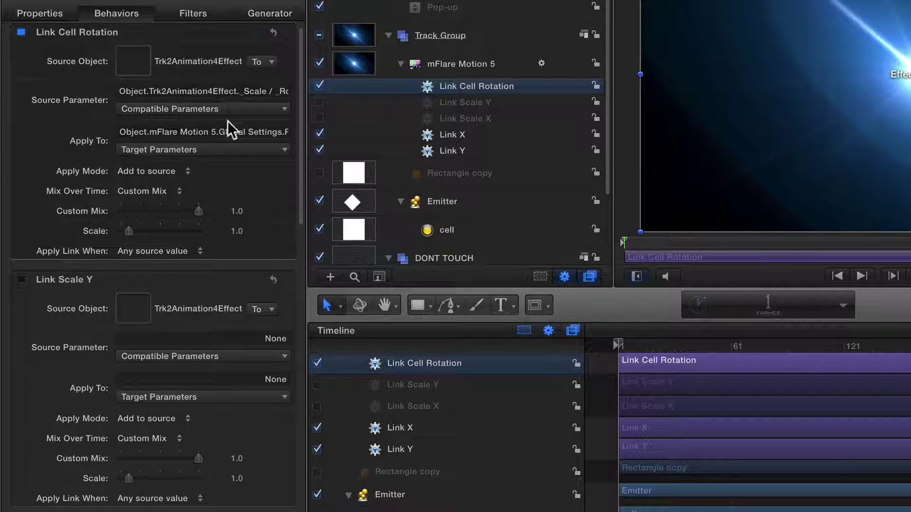
Step: Point Link Scale X's Apply To at mFlare Motion 5 > Global Settings > Scale X
scroll(230, 126, up, 1)
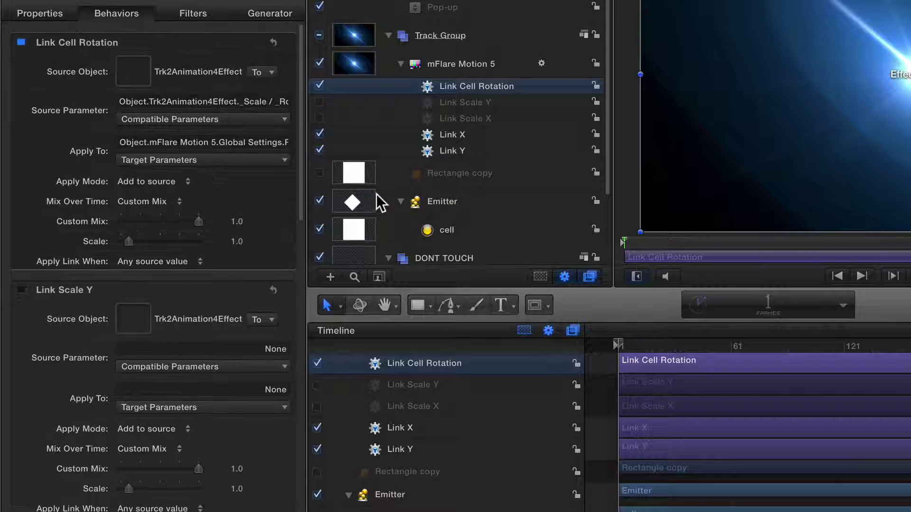
click(457, 118)
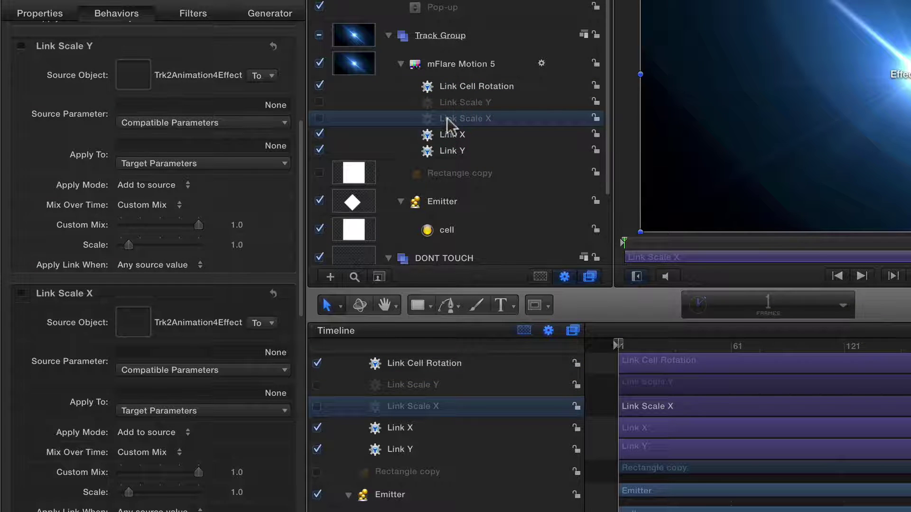
scroll(250, 317, down, 3)
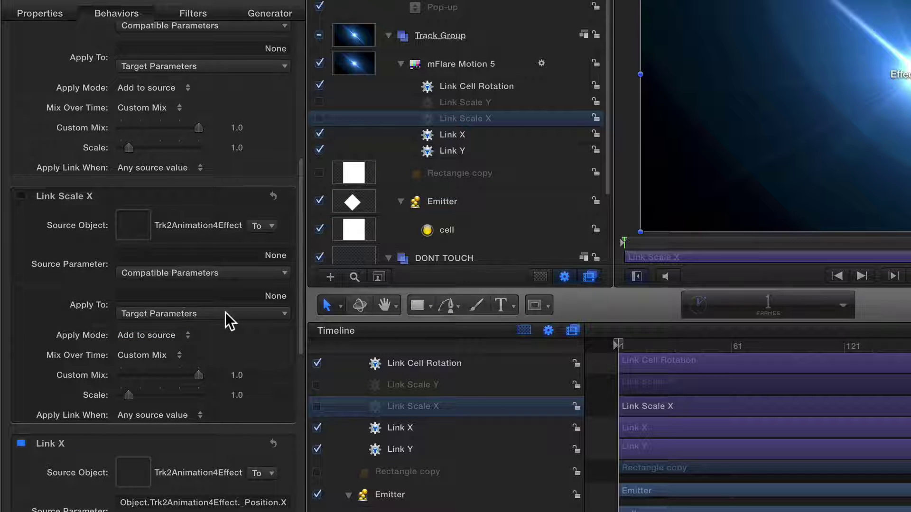
click(226, 312)
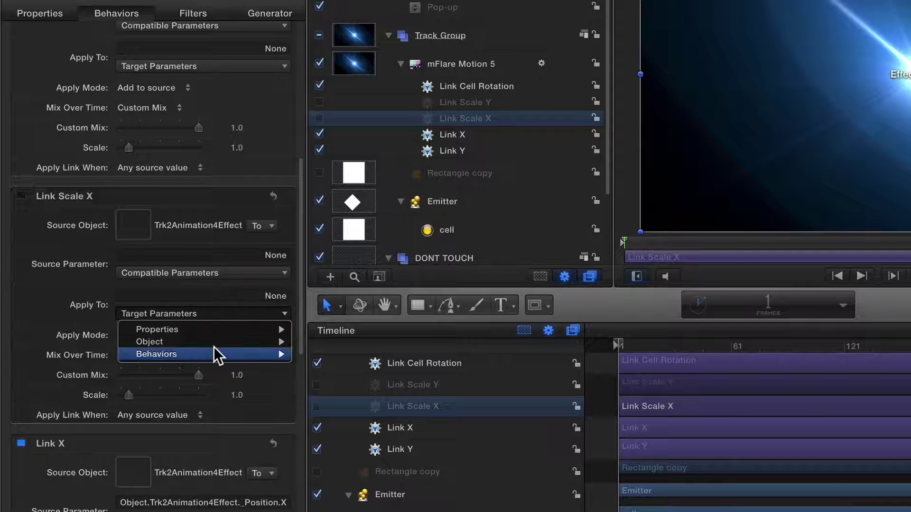
mouse_move(218, 342)
mouse_move(334, 353)
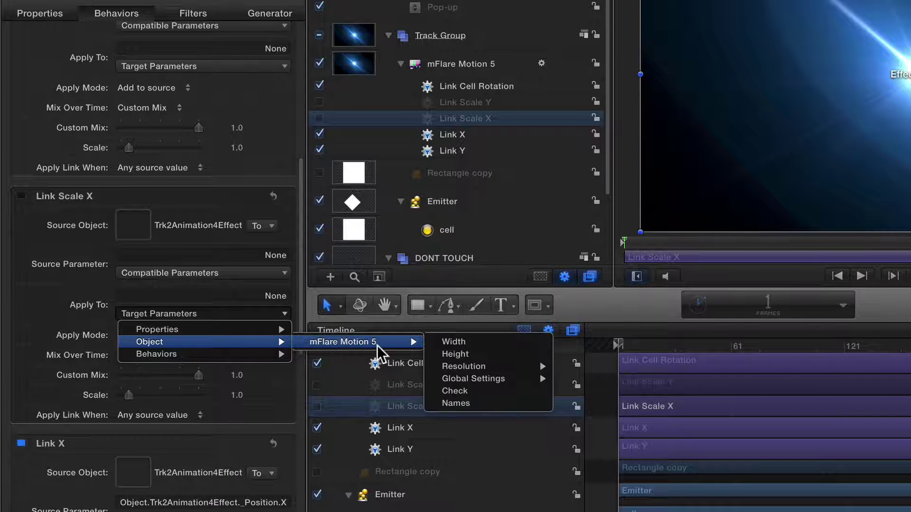
mouse_move(509, 381)
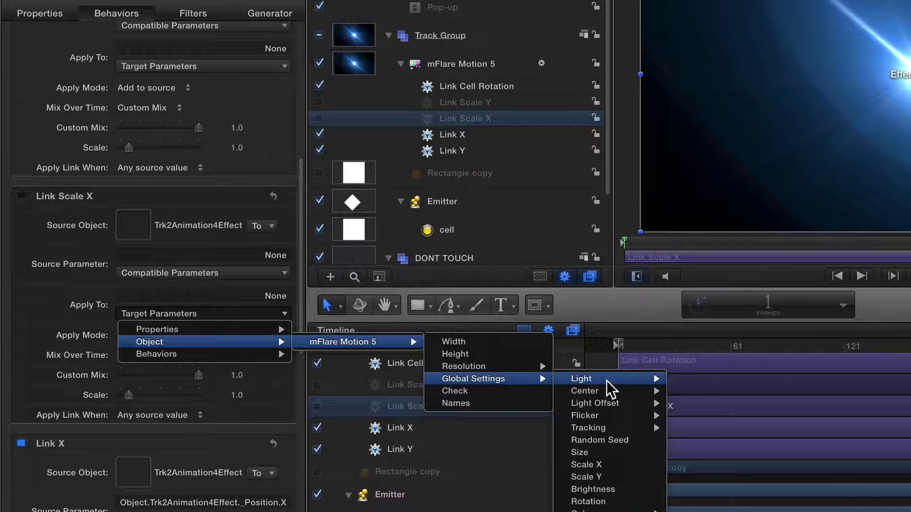
click(627, 462)
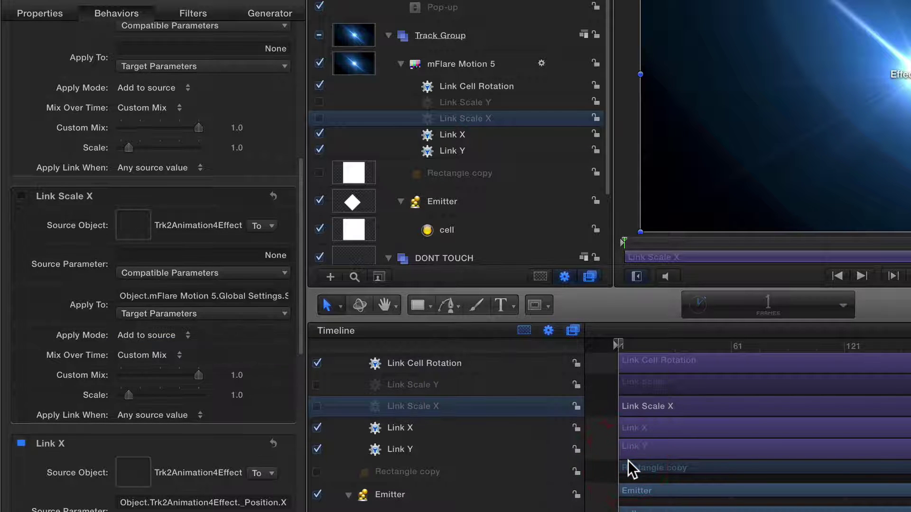
Step: Set Link Scale X's Source Parameter to Trk2Animation4Effect > _Scale / _Rotation > X
click(226, 273)
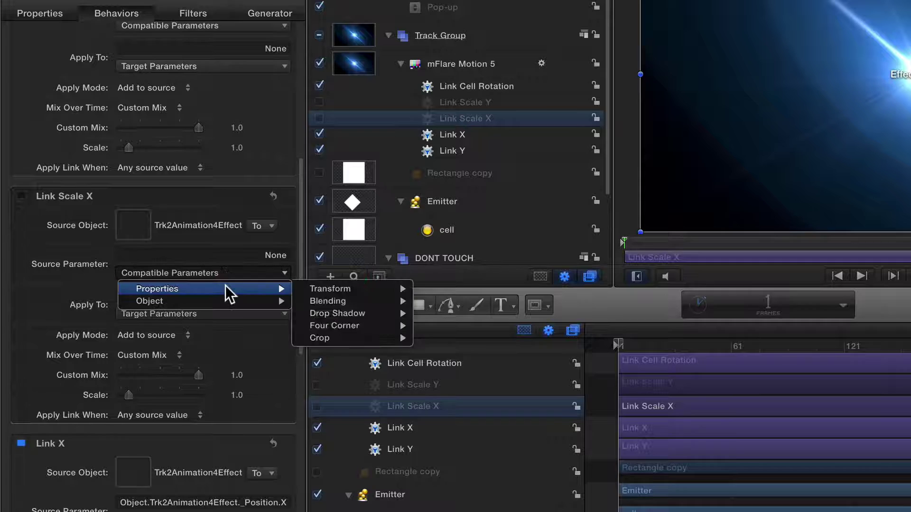
mouse_move(222, 296)
mouse_move(357, 302)
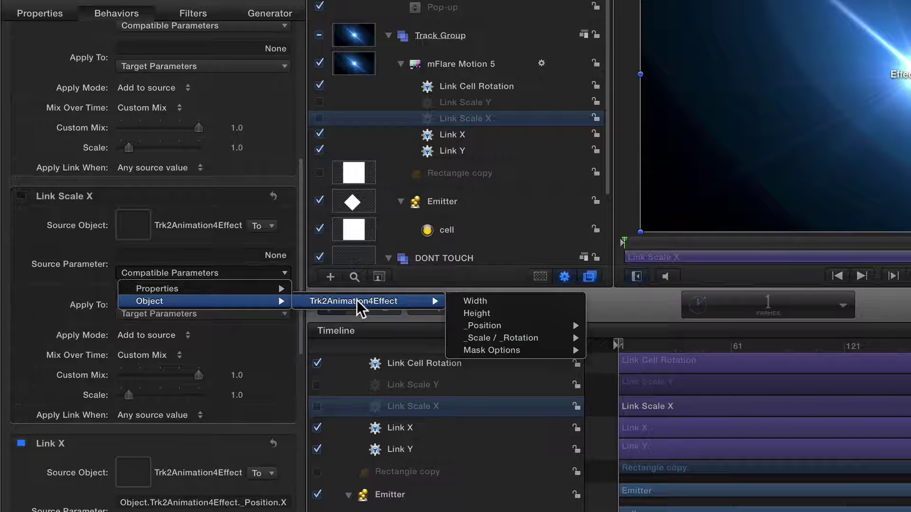
mouse_move(496, 337)
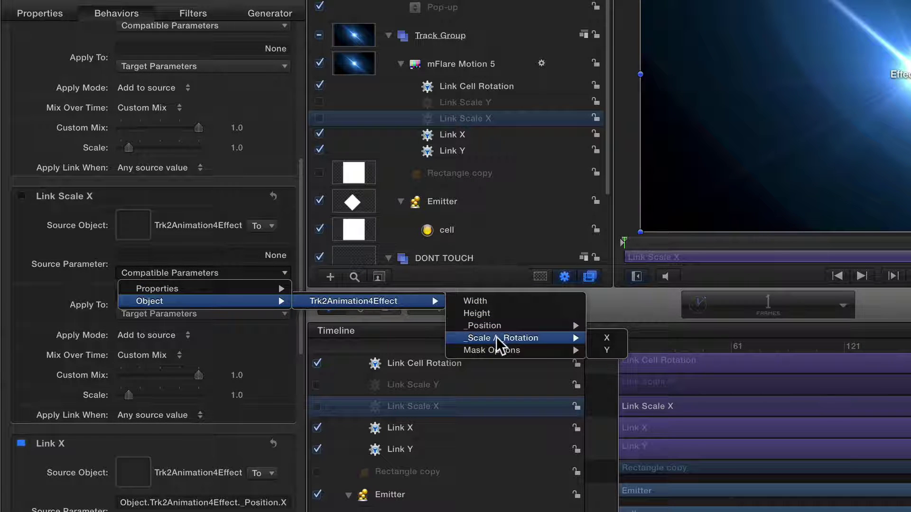
click(614, 338)
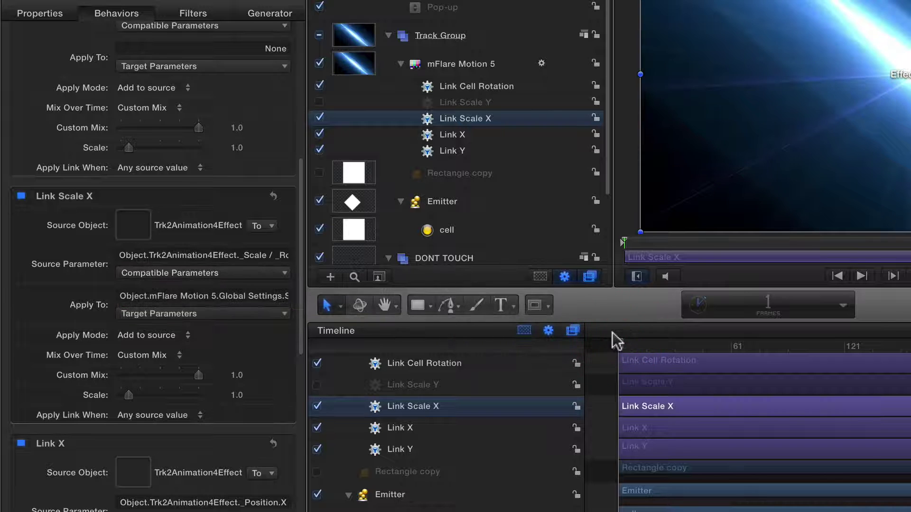
Step: Point Link Scale Y's Apply To at mFlare Motion 5 > Global Settings > Scale Y
scroll(190, 295, up, 5)
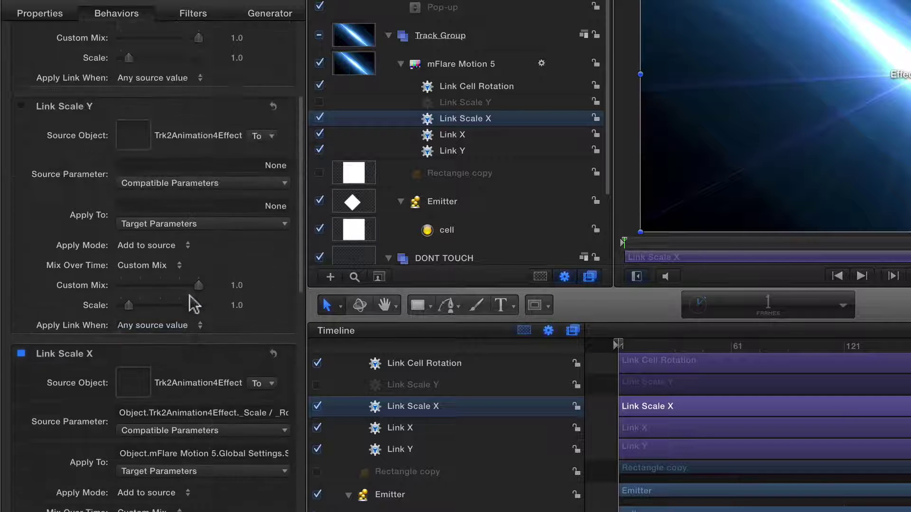
click(152, 249)
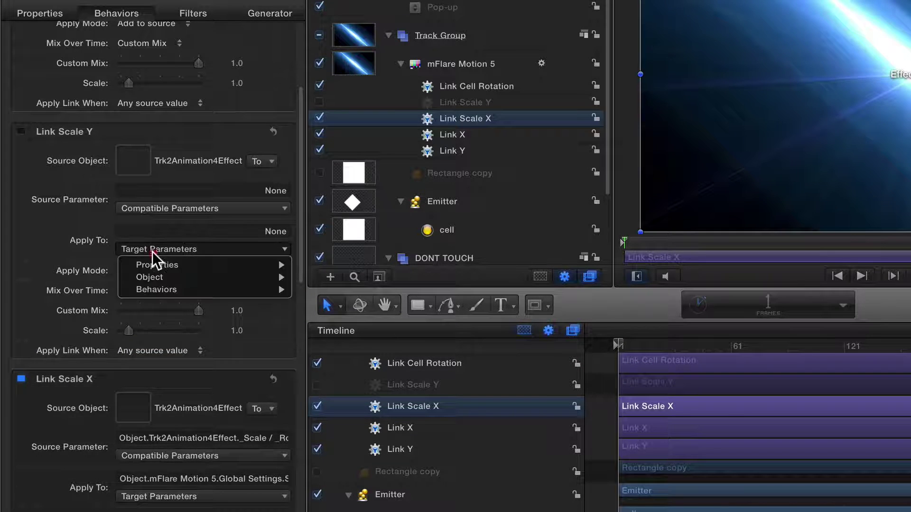
mouse_move(181, 279)
mouse_move(339, 277)
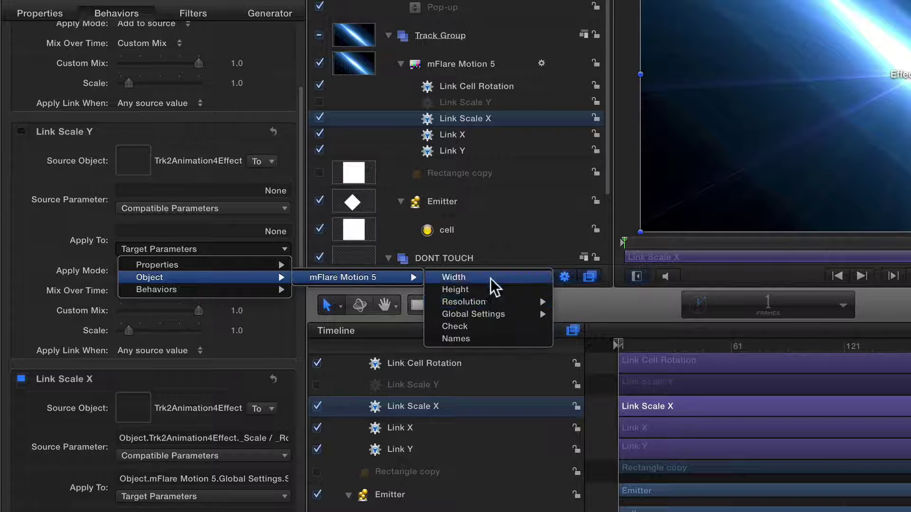
mouse_move(487, 313)
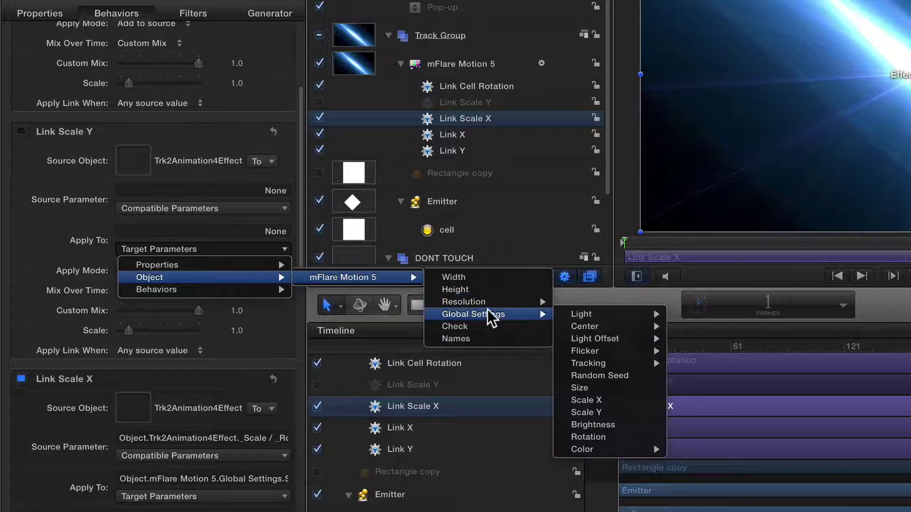
click(619, 409)
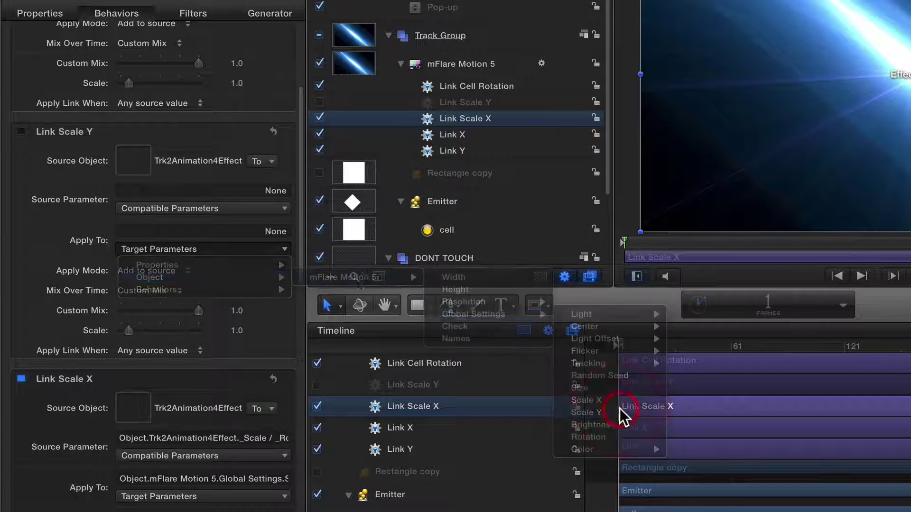
Step: Set Link Scale Y's Source Parameter to the tracker's _Scale / _Rotation > X
click(193, 207)
mouse_move(192, 235)
mouse_move(328, 235)
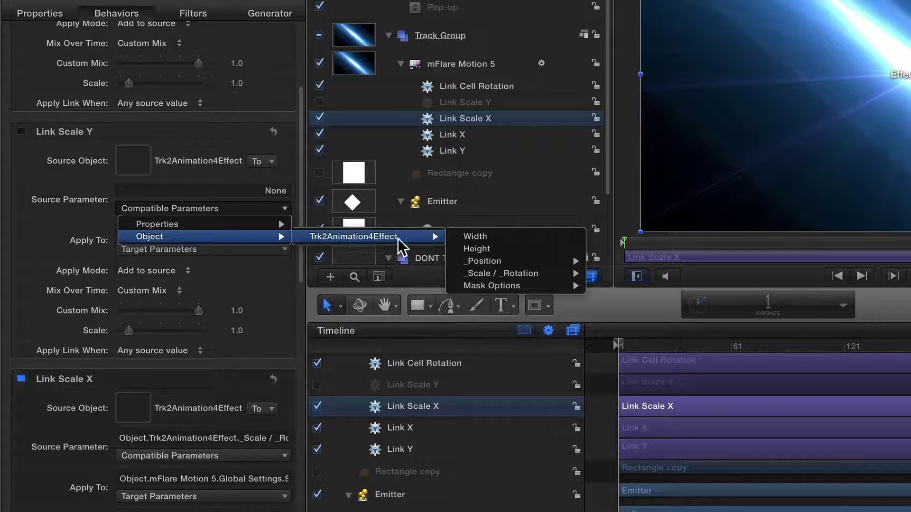
mouse_move(503, 273)
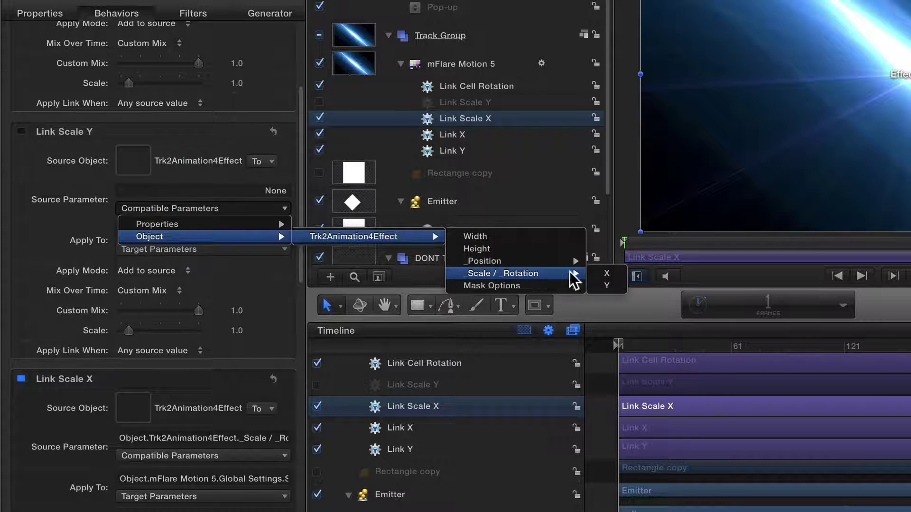
click(616, 272)
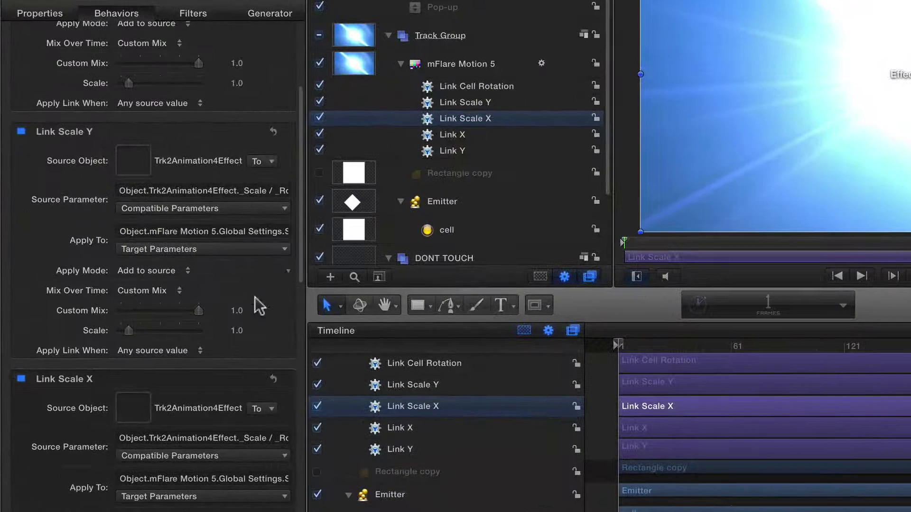
Step: Set the Scale amount to 0.1 on both Link Scale Y and Link Scale X
double_click(238, 330)
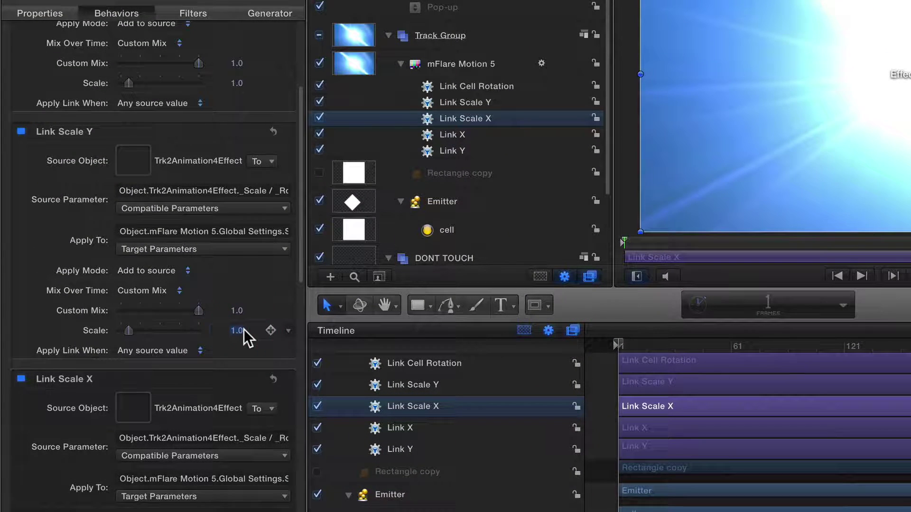
text(.1)
key(Return)
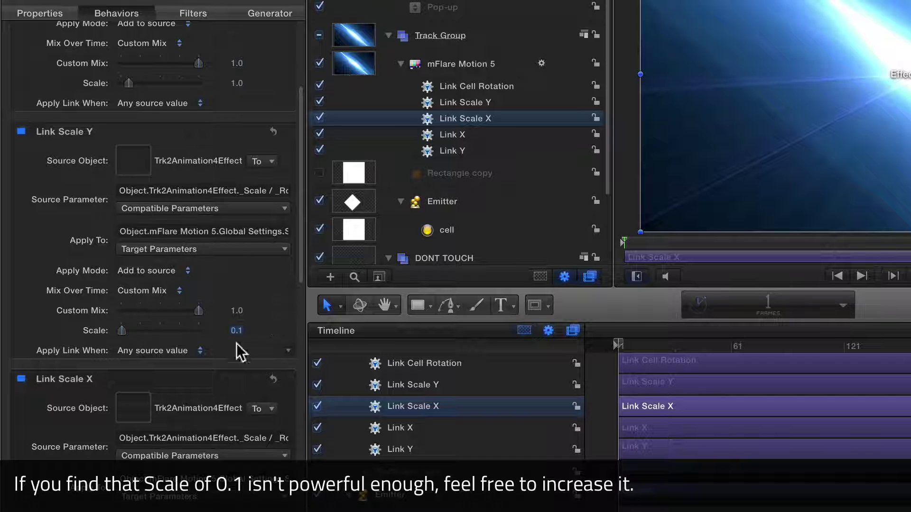
scroll(233, 356, down, 5)
scroll(223, 361, down, 3)
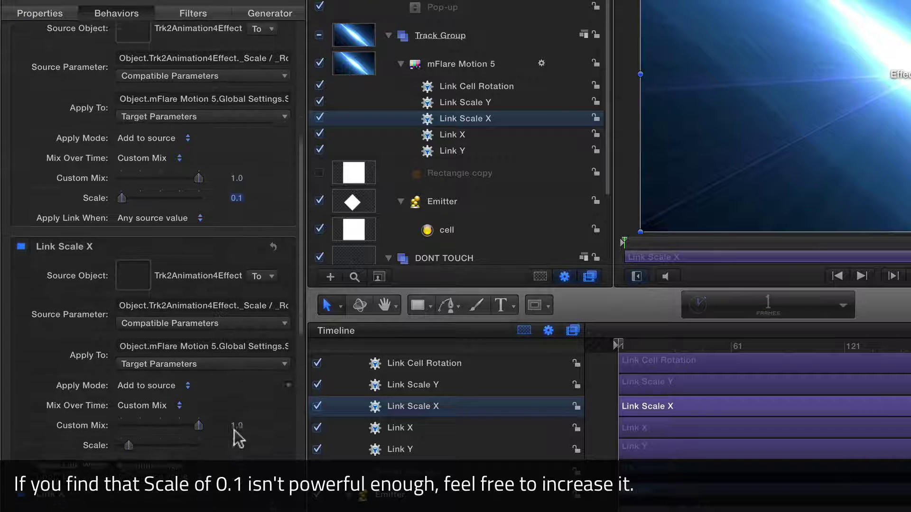
double_click(236, 432)
text(.1)
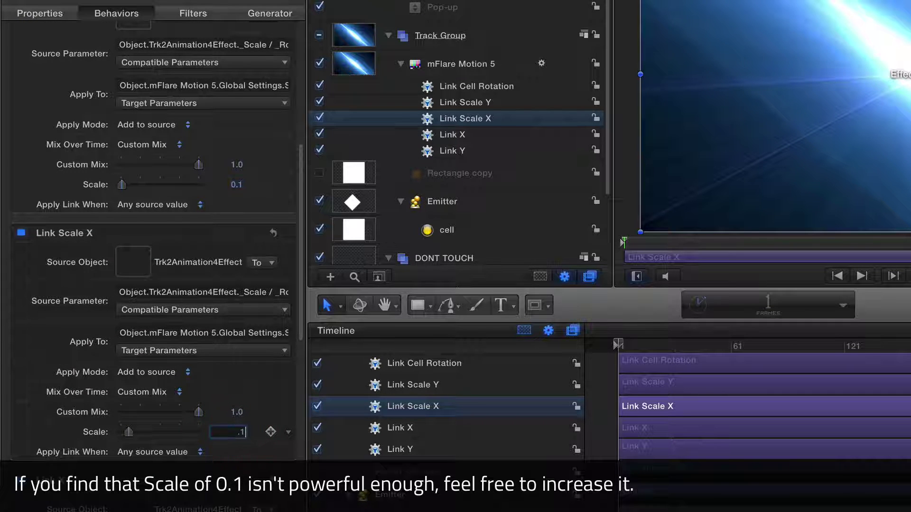
key(Return)
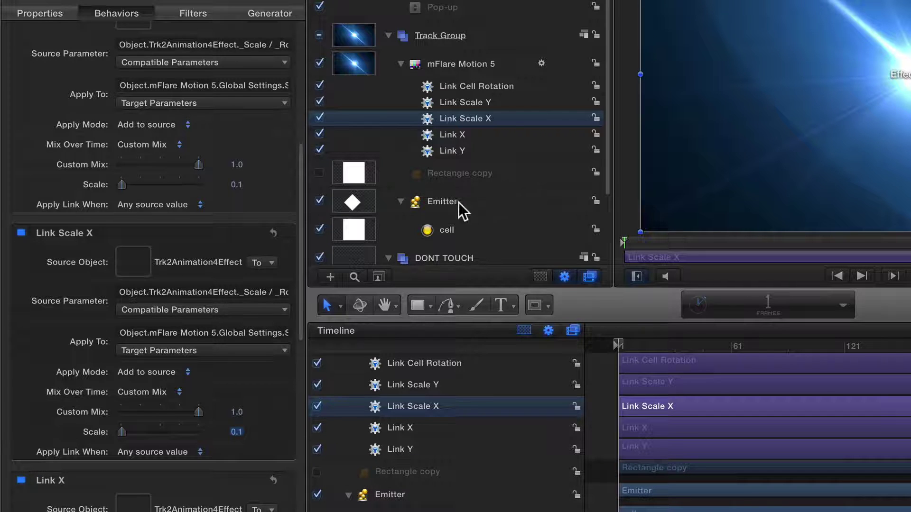
Step: Delete the Emitter layer and set the mFlare Motion 5 layer's blend mode to Add
click(477, 197)
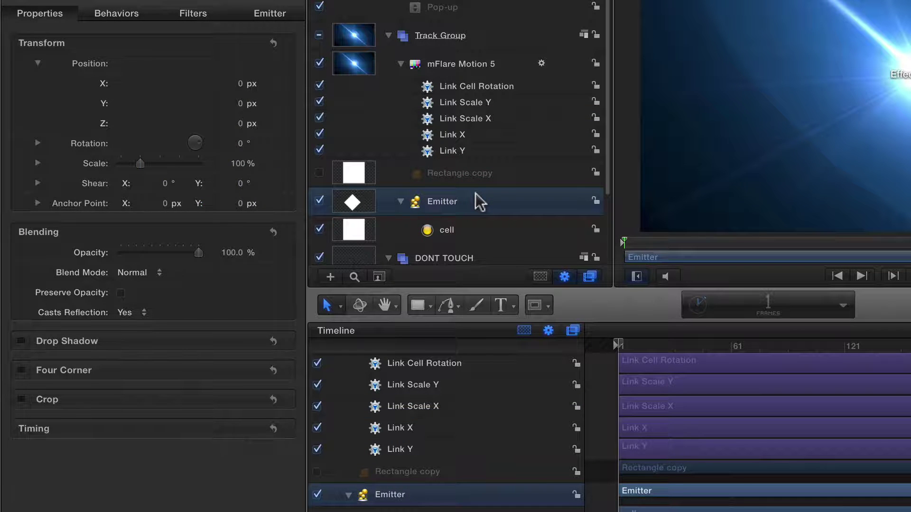
key(Delete)
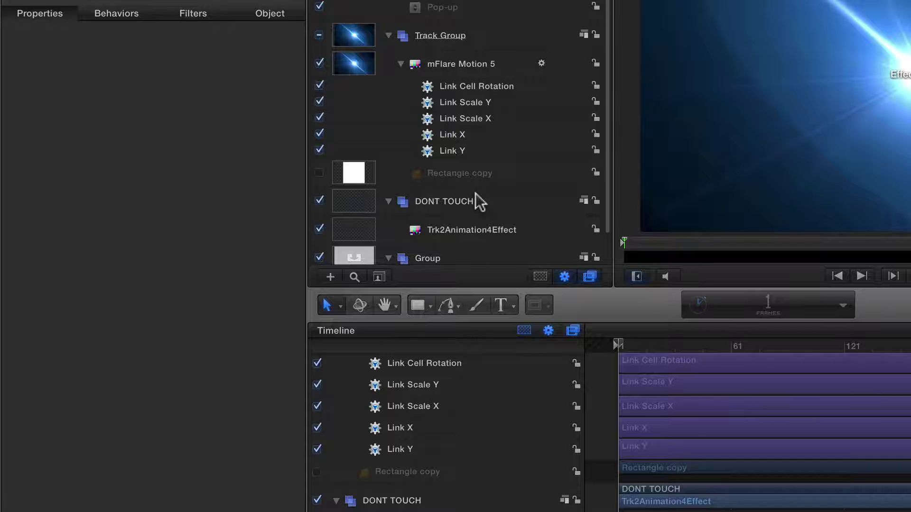
click(456, 65)
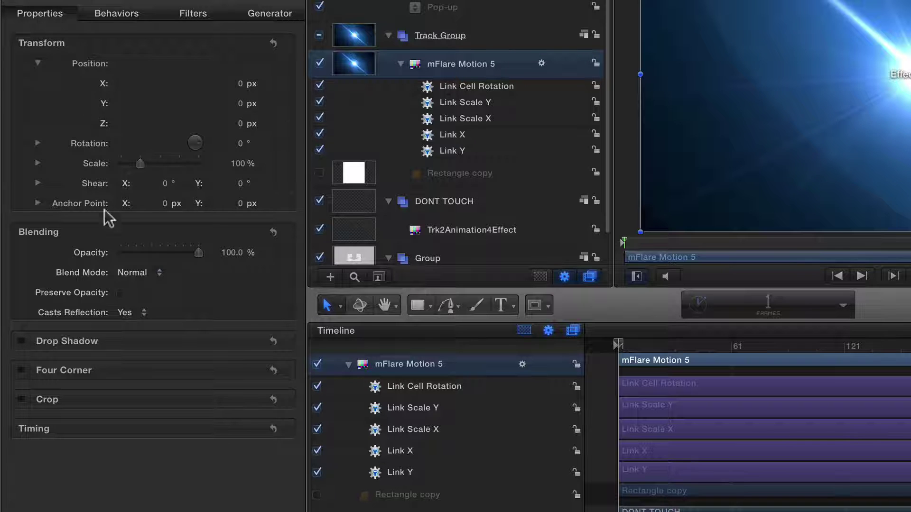
click(145, 274)
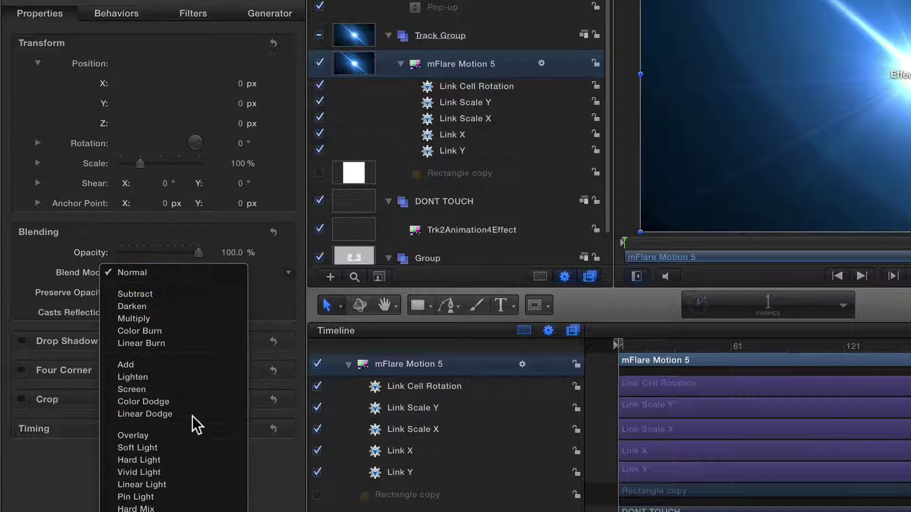
click(192, 364)
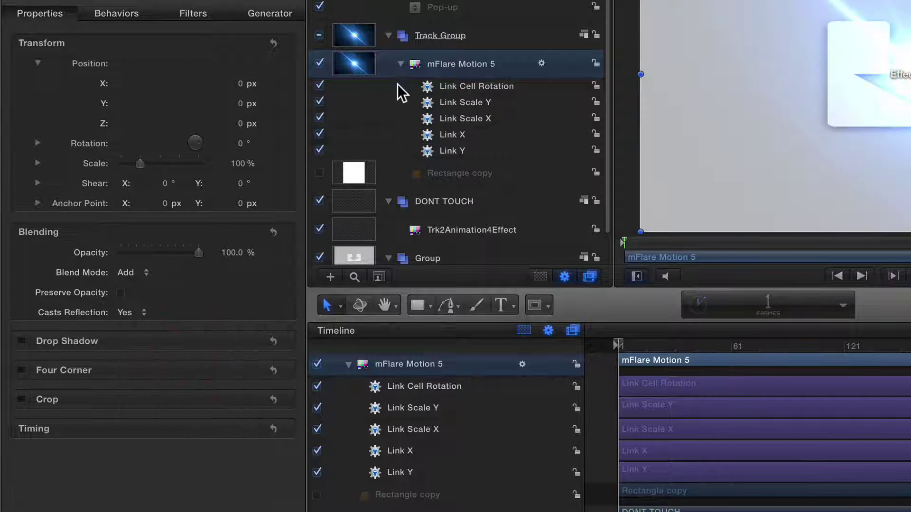
Step: Expand the generator's FCPX Edit group and publish the Edit and Presets parameters
click(264, 13)
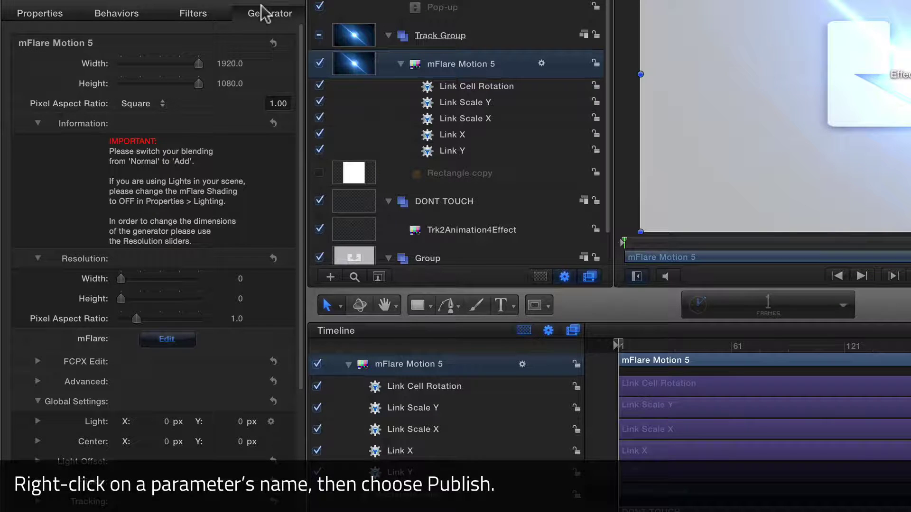
scroll(43, 291, down, 3)
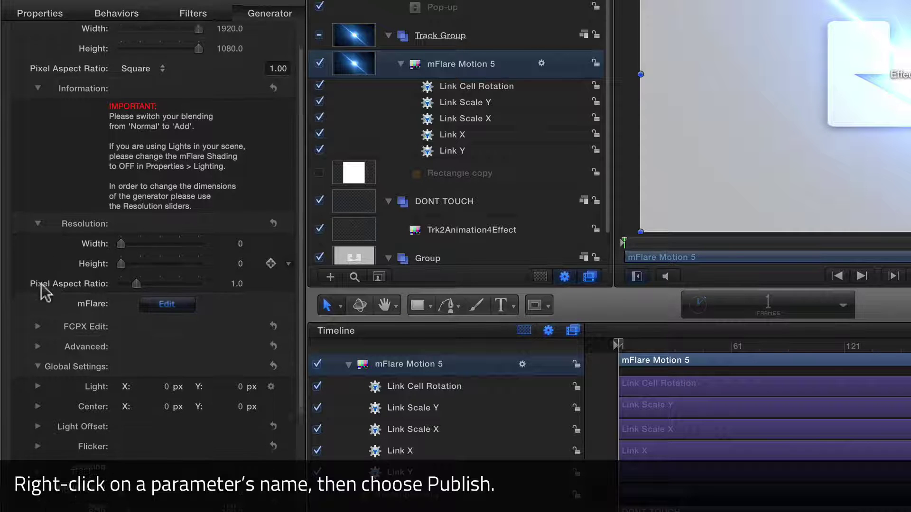
click(37, 291)
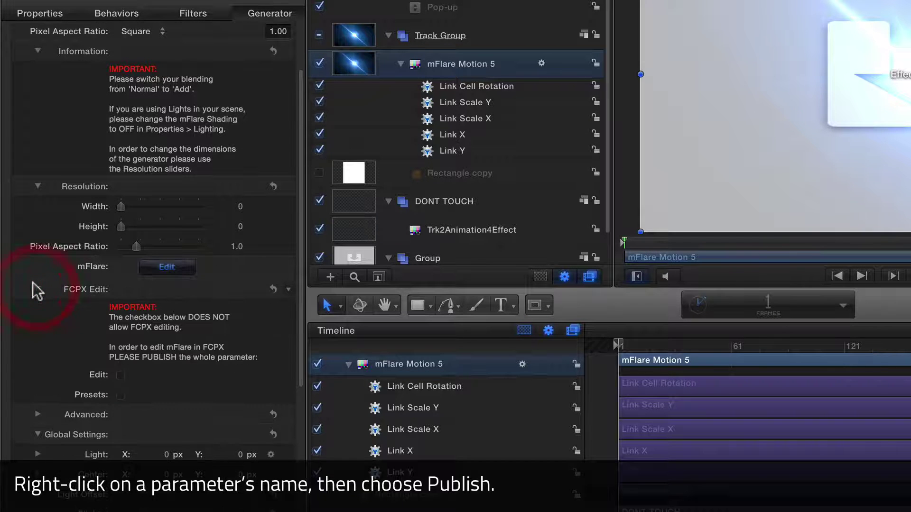
scroll(78, 329, down, 3)
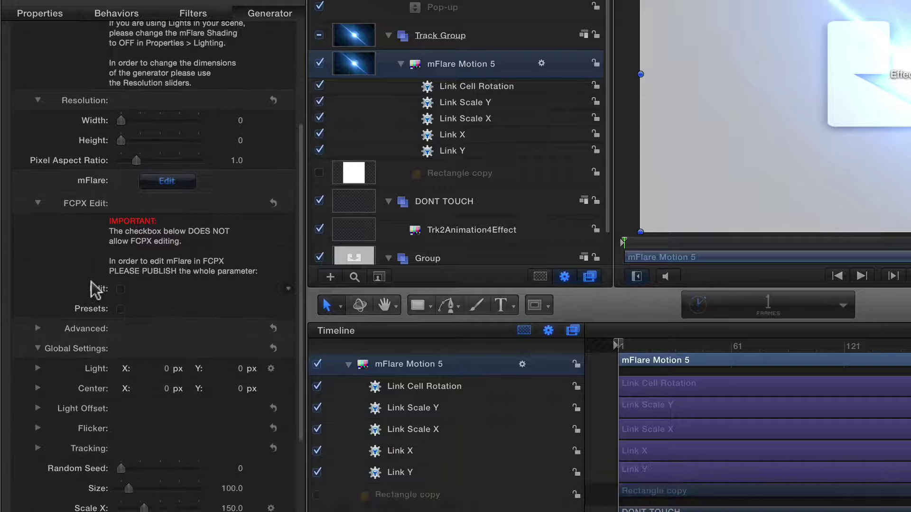
right_click(93, 289)
click(144, 467)
right_click(87, 310)
click(136, 491)
Step: Publish the Center, Random Seed, Size, Brightness and Rotation parameters
scroll(133, 462, down, 1)
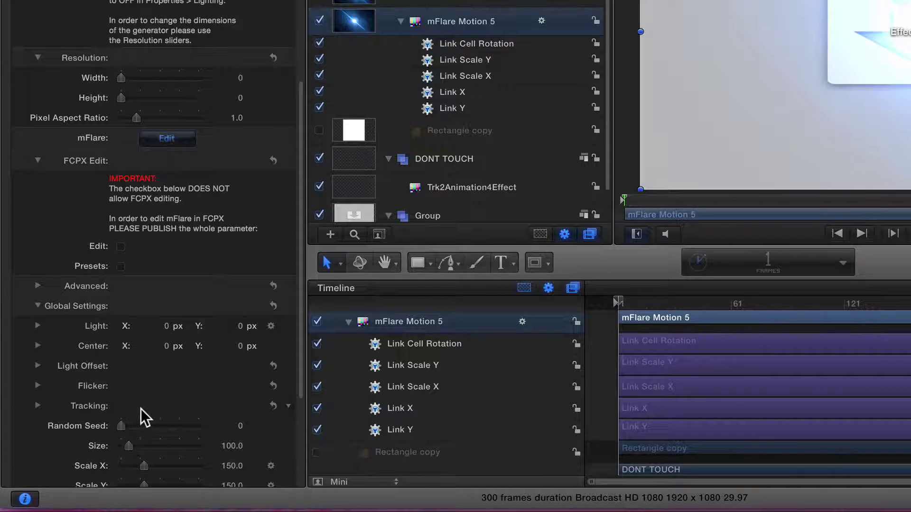
scroll(138, 403, down, 5)
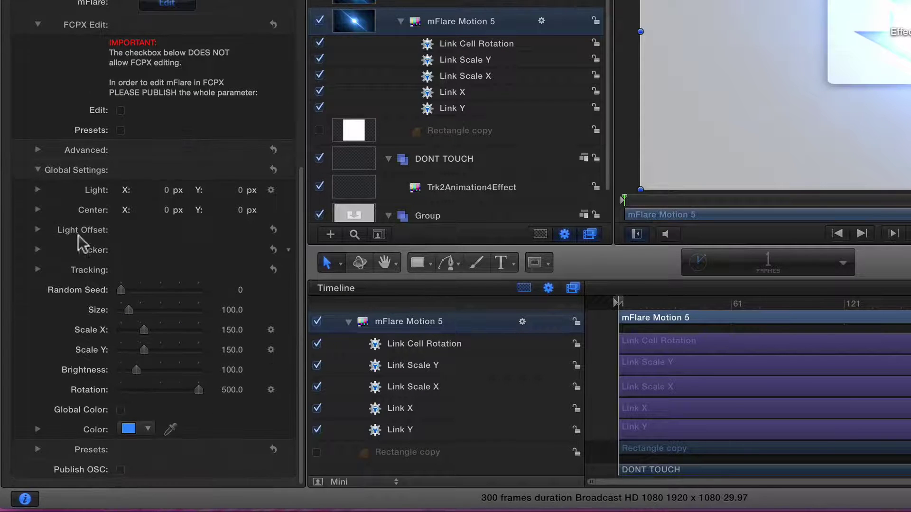
right_click(87, 206)
click(145, 394)
right_click(84, 286)
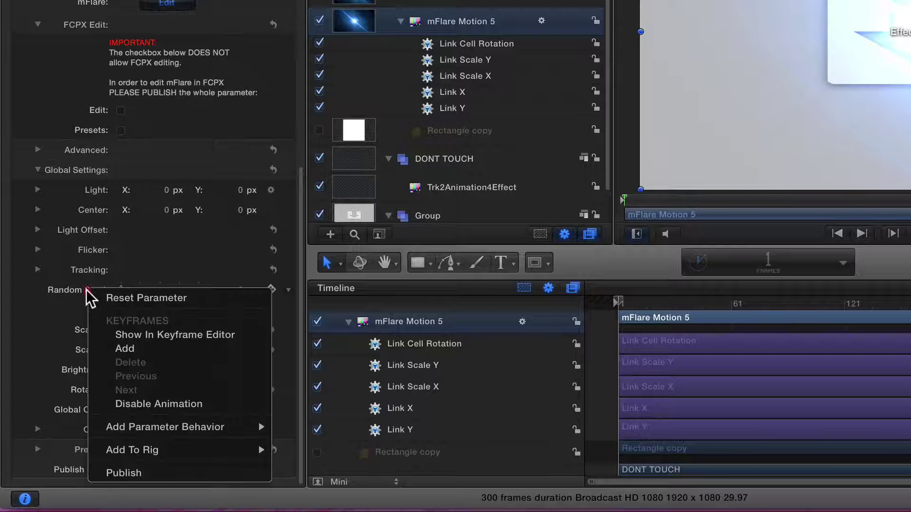
click(125, 471)
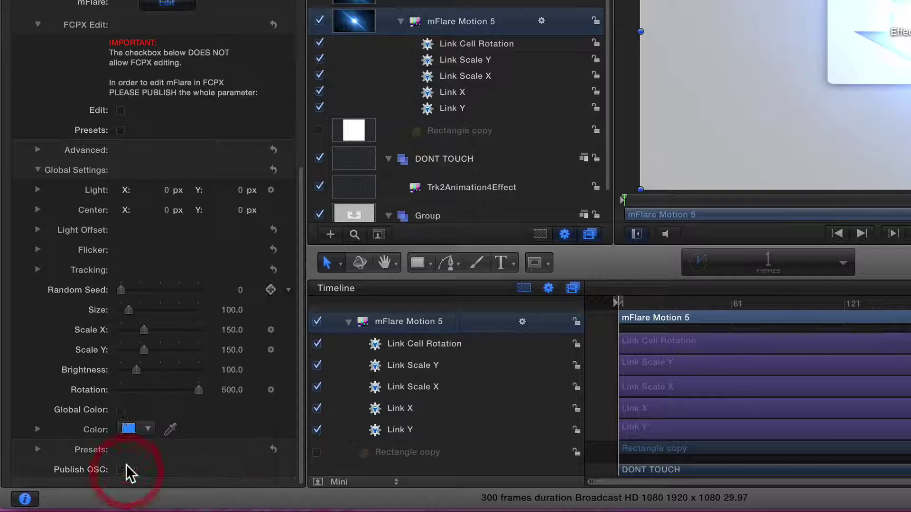
right_click(97, 308)
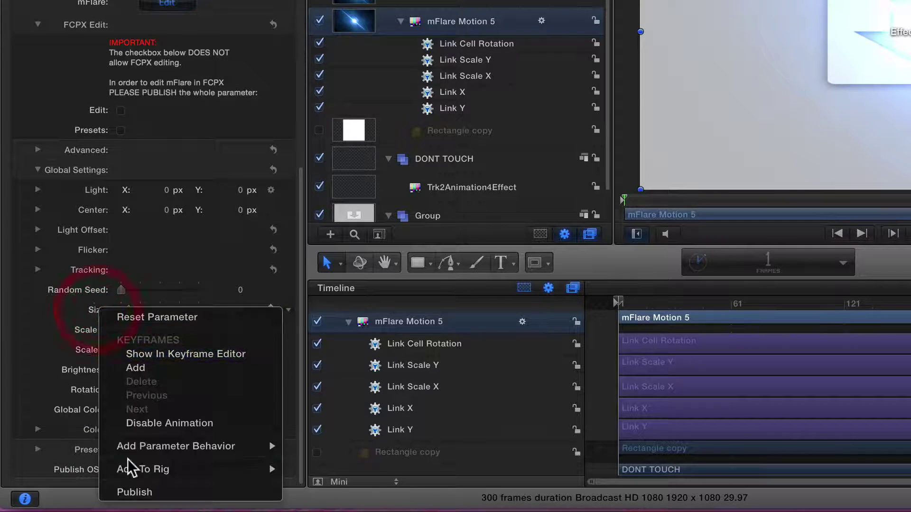
click(126, 492)
right_click(87, 372)
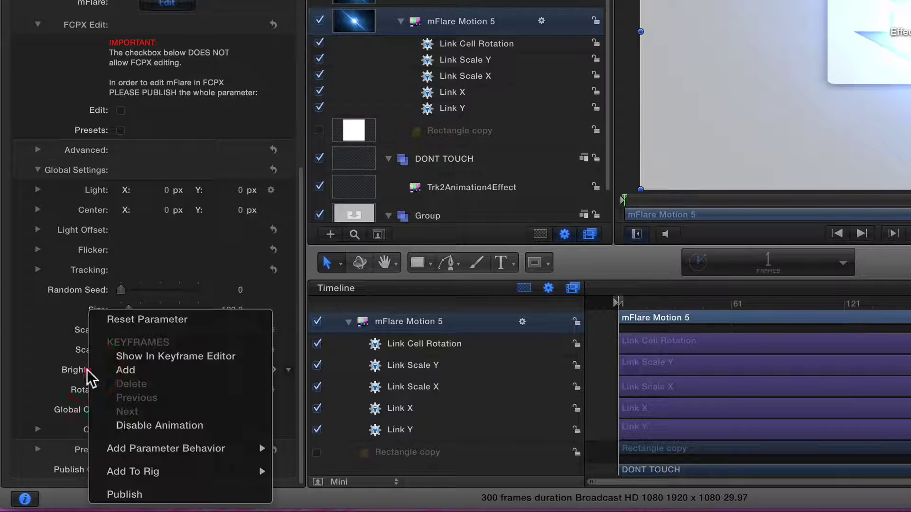
click(113, 494)
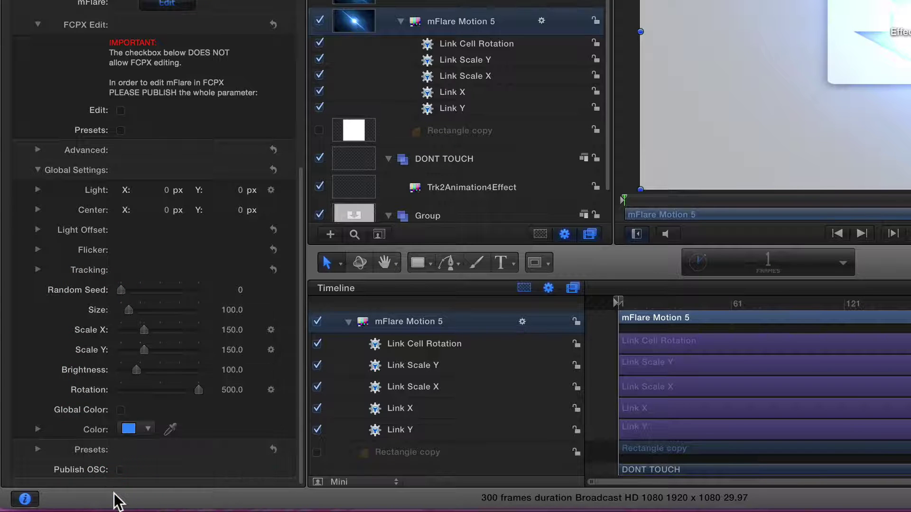
right_click(88, 394)
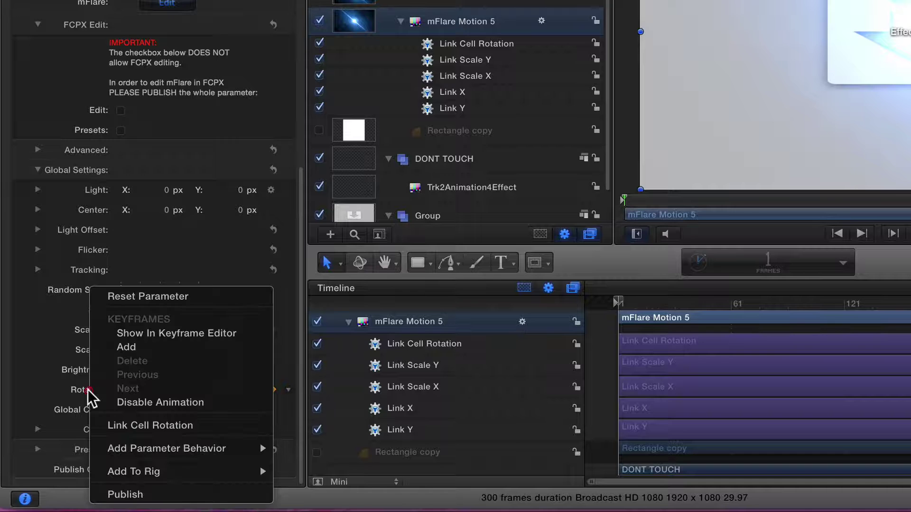
click(136, 497)
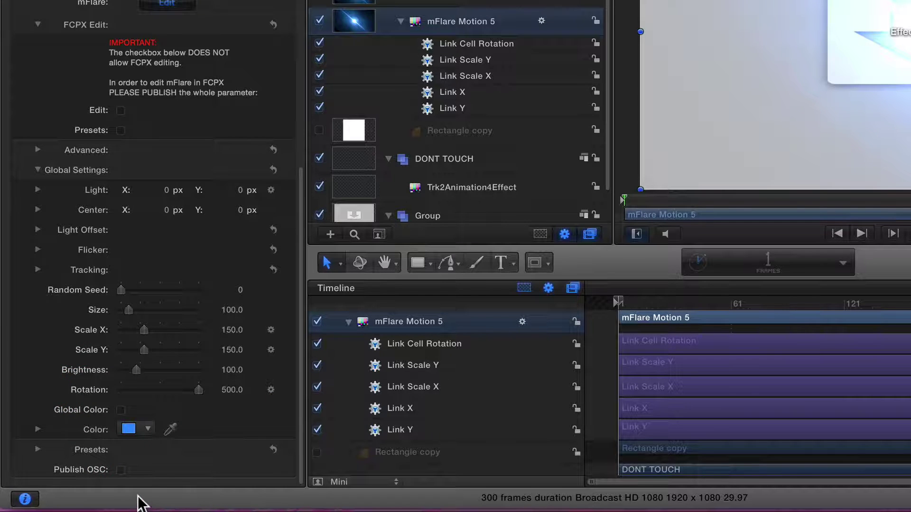
Step: Publish the Global Color and Color parameters and turn on Publish OSC
right_click(87, 404)
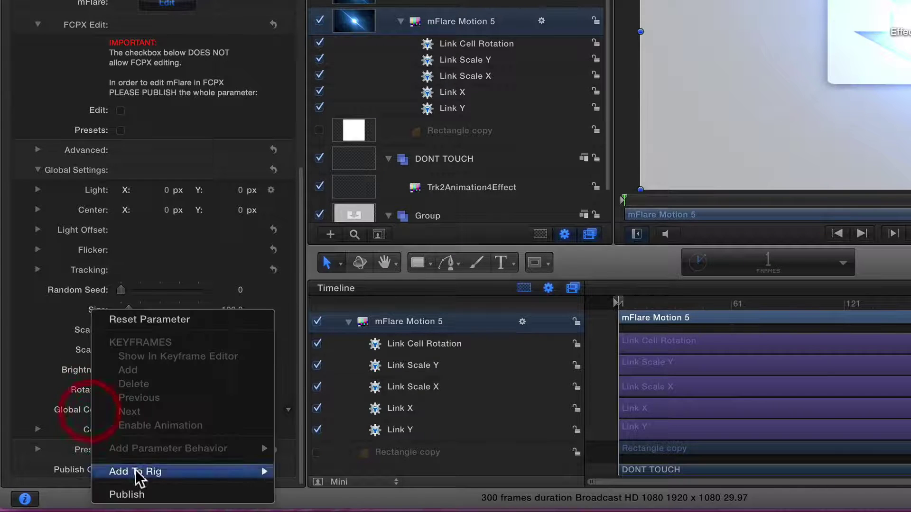
click(130, 494)
right_click(92, 428)
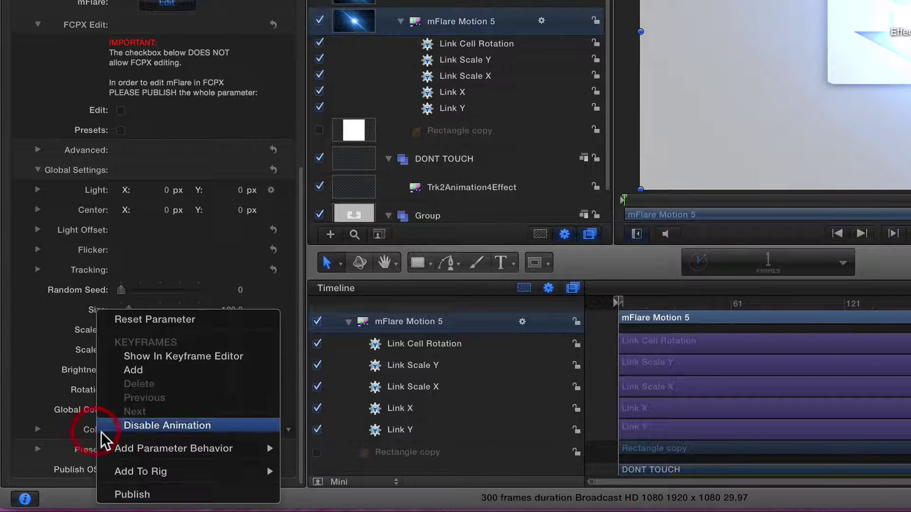
click(132, 494)
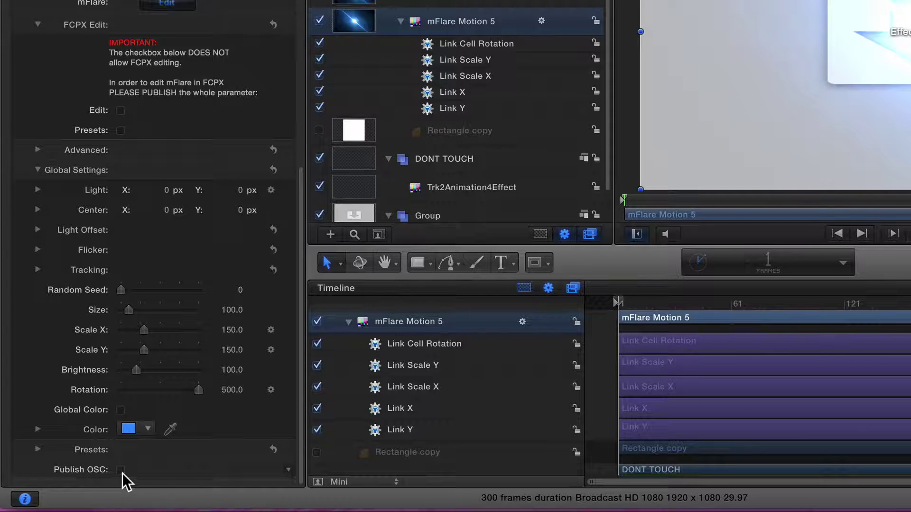
click(121, 471)
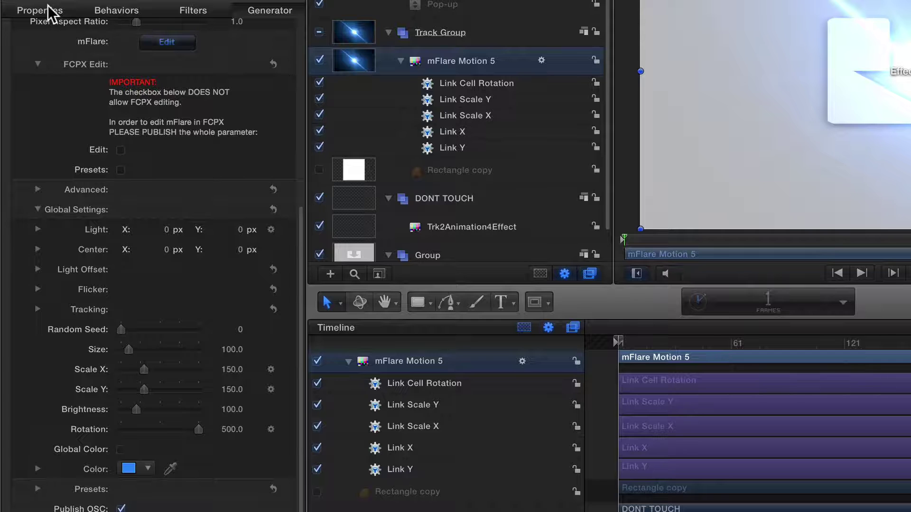
Step: Publish the flare's Opacity parameter from the Properties tab
click(53, 11)
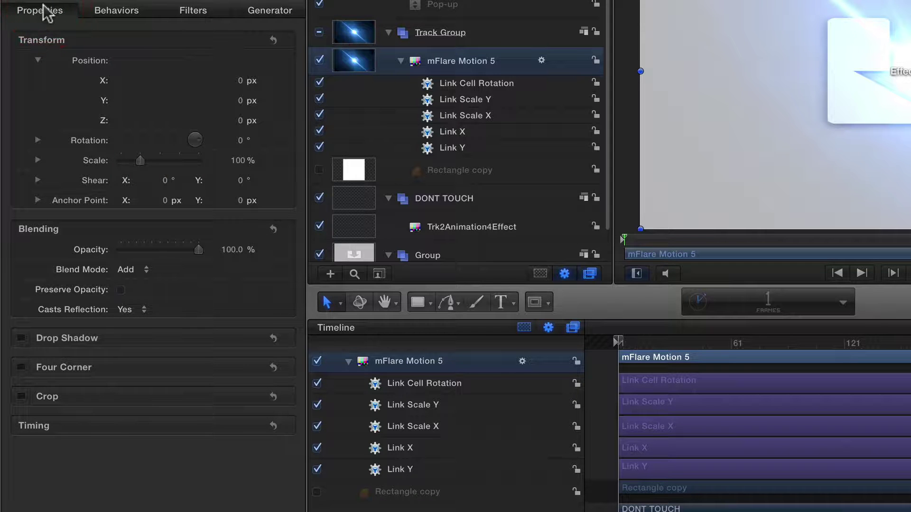
right_click(77, 245)
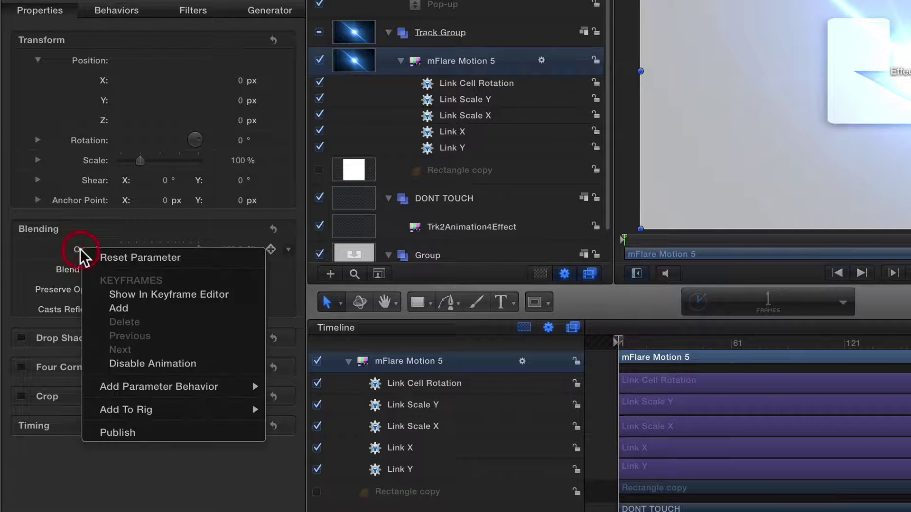
click(143, 432)
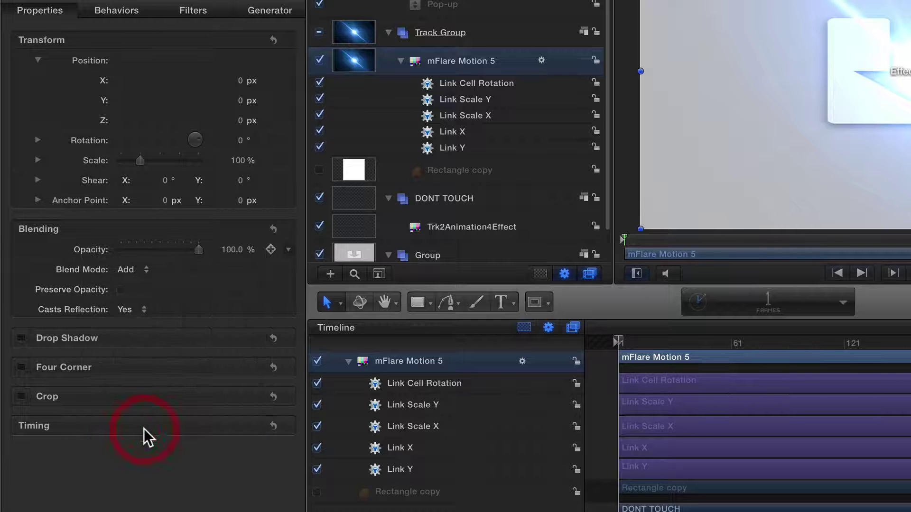
scroll(434, 12, up, 2)
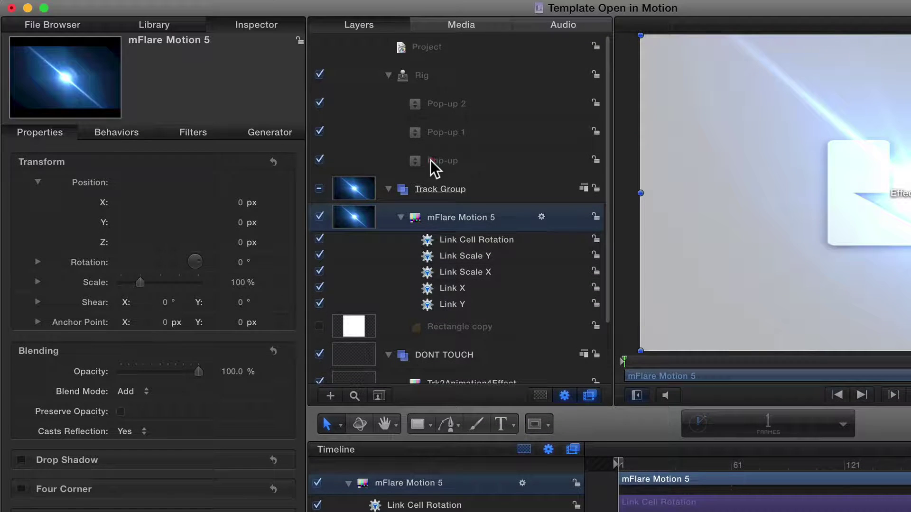
Step: Rename the Pop-up widget's Particle Cell option to 'mFlare Controls'
click(431, 160)
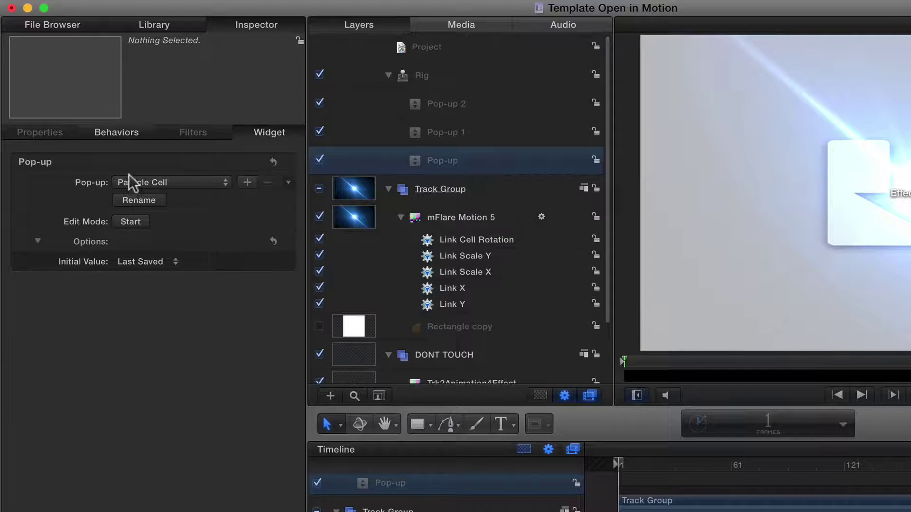
click(147, 200)
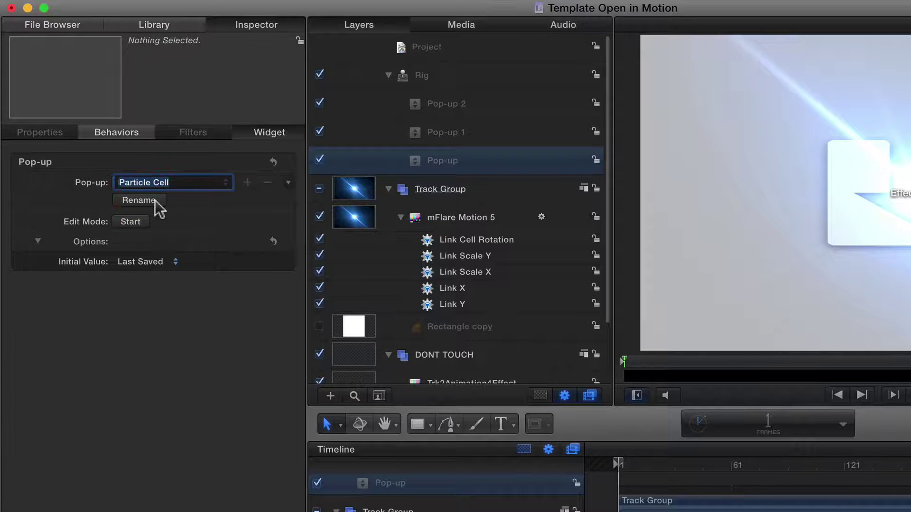
text(mFlare C)
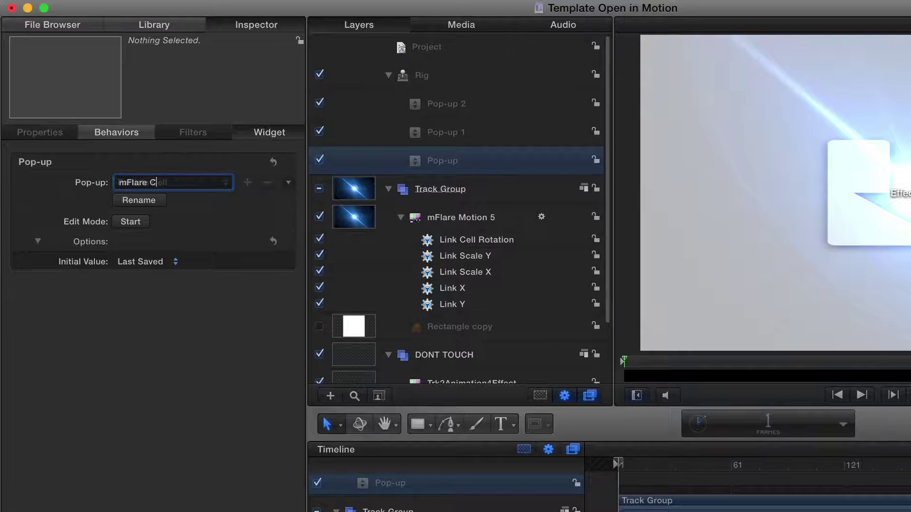
text(ontrols)
key(Return)
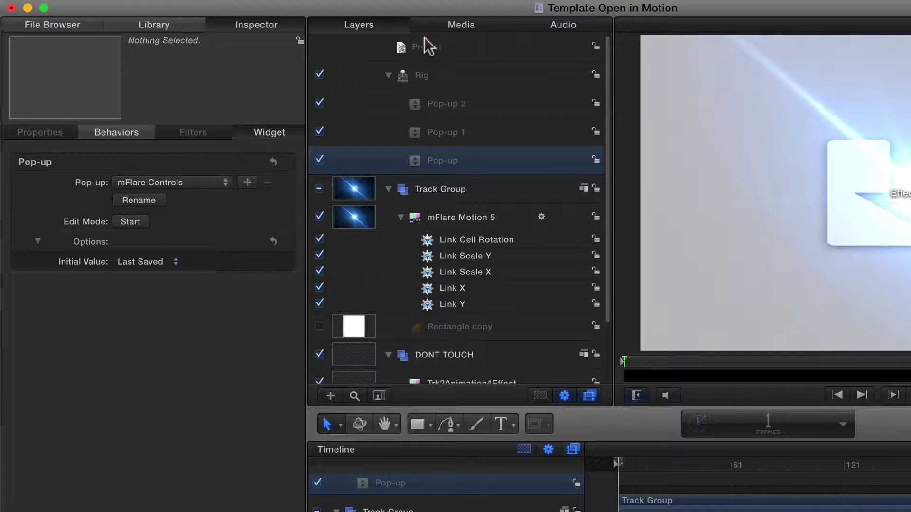
Step: In the project's Publishing list, move Opacity and uncheck Track Controls Rotation
click(425, 45)
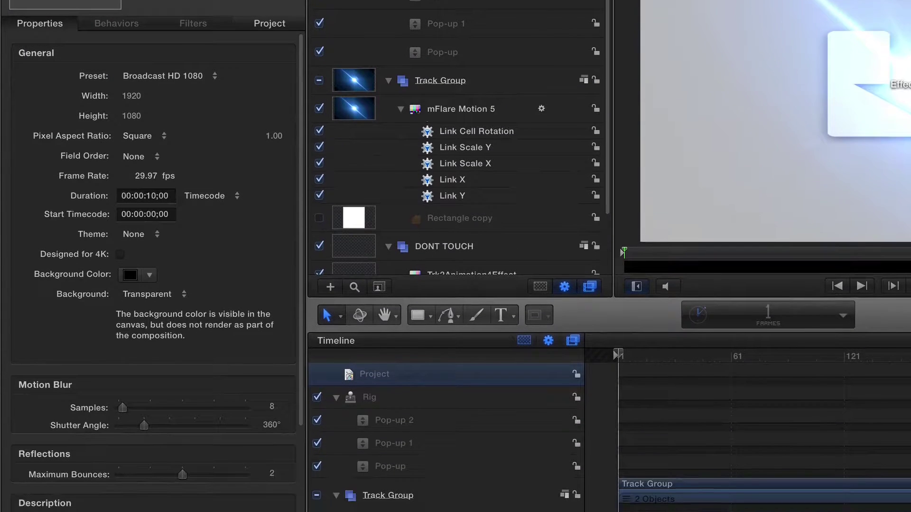
click(272, 132)
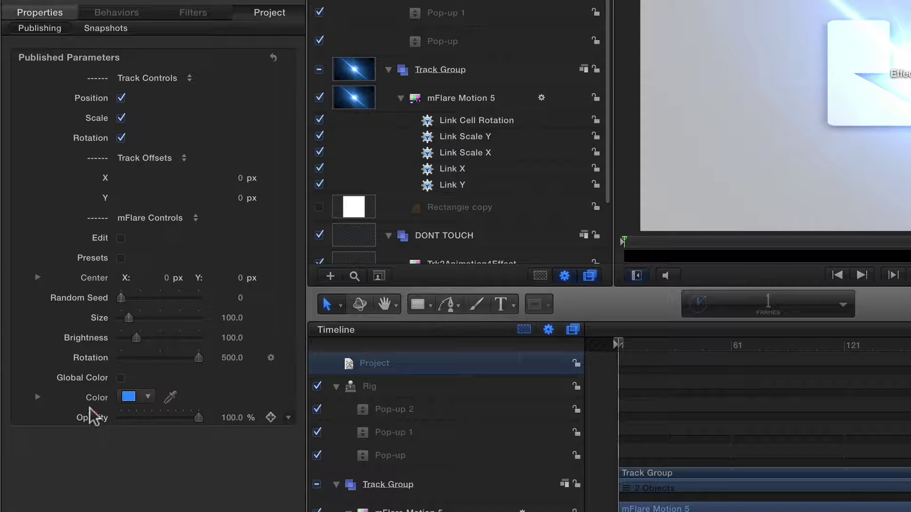
mouse_move(92, 412)
mouse_down()
mouse_move(90, 299)
mouse_move(90, 427)
mouse_move(93, 418)
mouse_up()
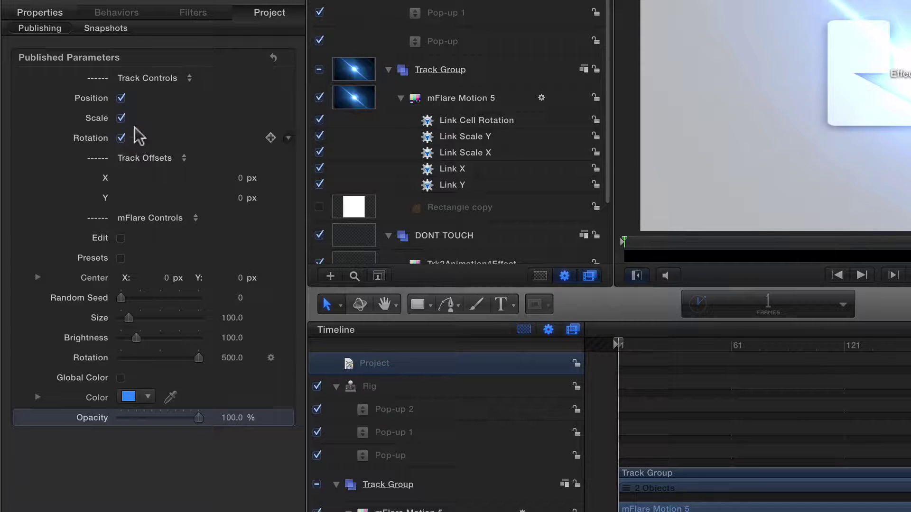
click(122, 138)
click(122, 138)
click(122, 138)
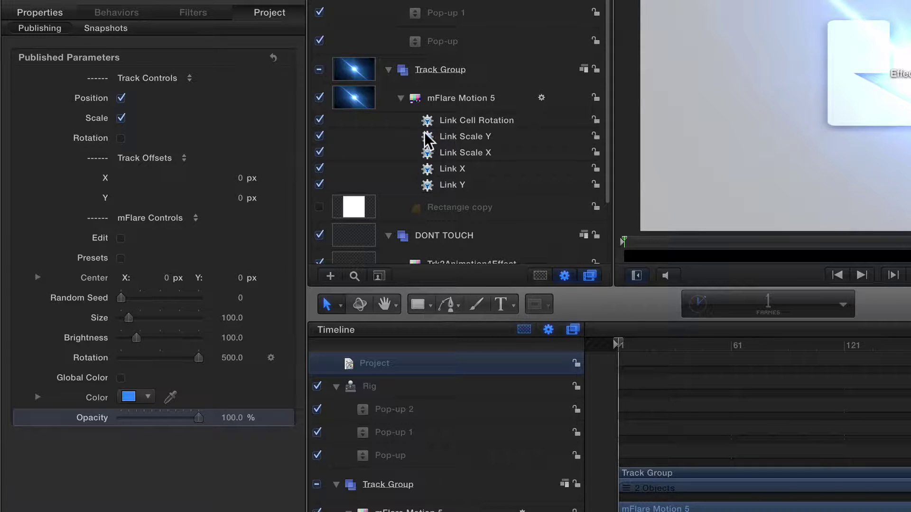
Step: Select the Link Cell Rotation behaviour and scroll through its Scale settings
click(455, 118)
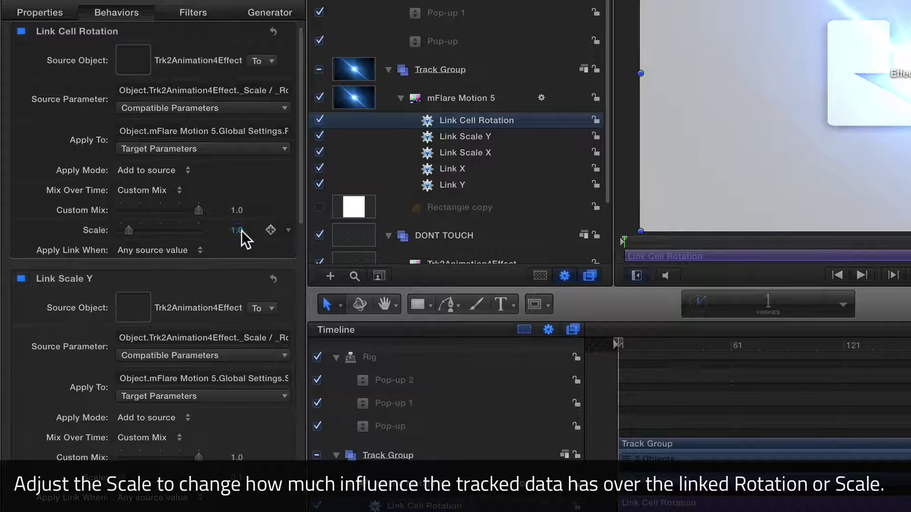
scroll(250, 468, down, 5)
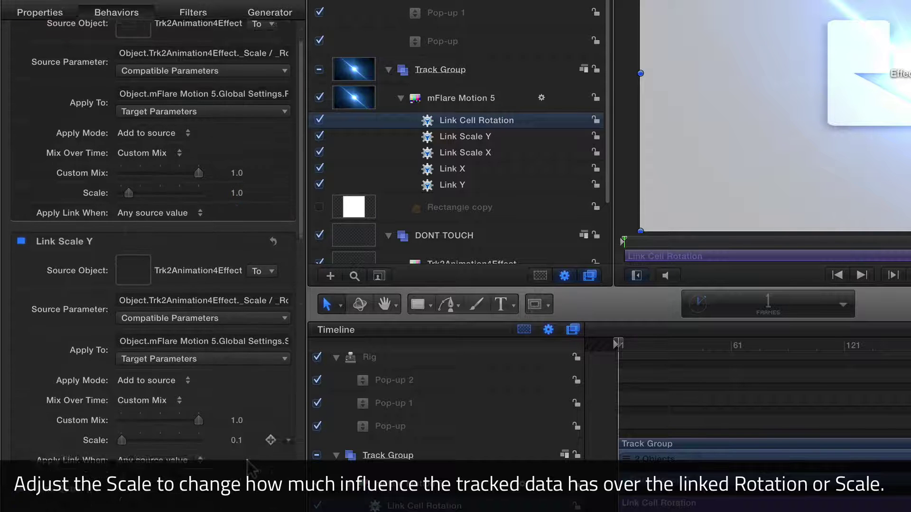
scroll(248, 461, down, 1)
scroll(238, 303, down, 5)
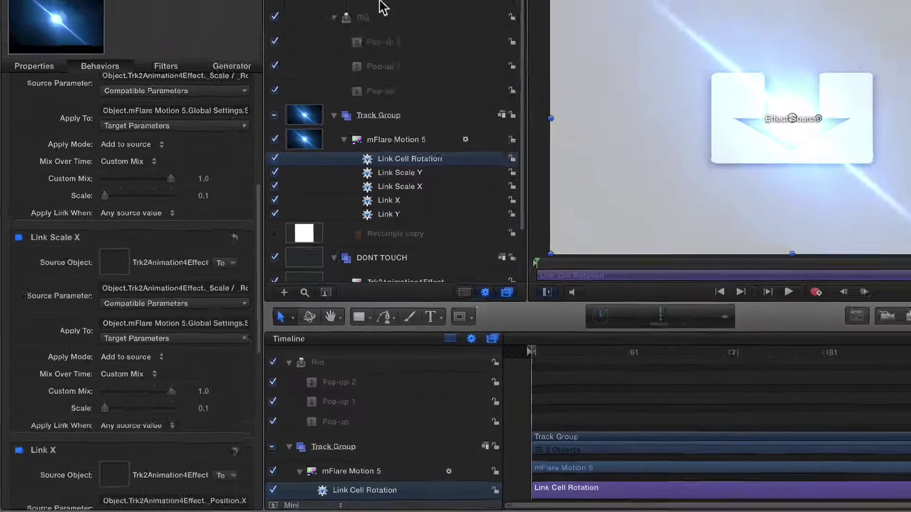
Step: Save the project as template 'mFlare + DriveX' in a new 'C2 DriveX Extras' category
click(312, 48)
click(76, 6)
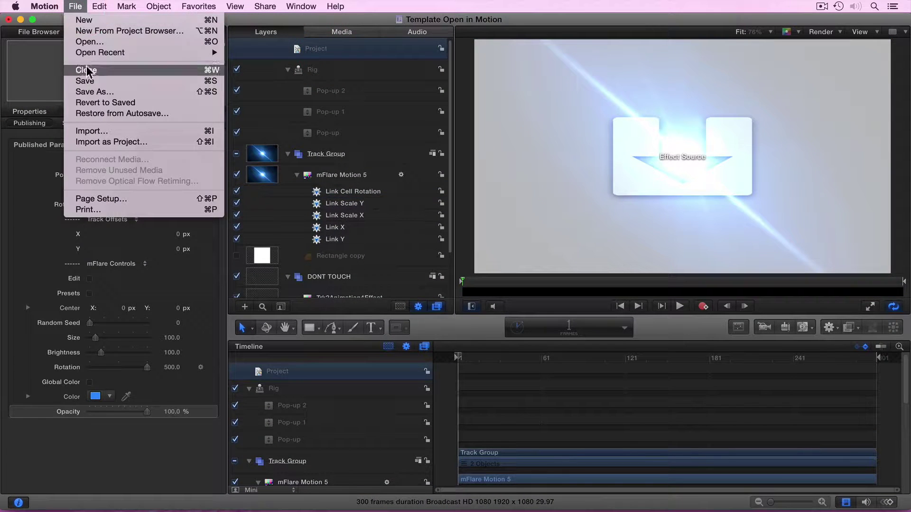
click(121, 91)
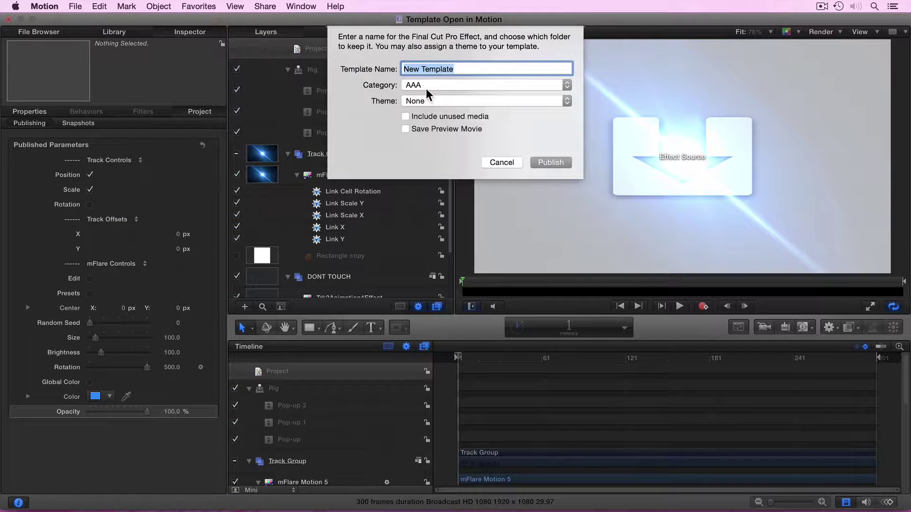
click(428, 87)
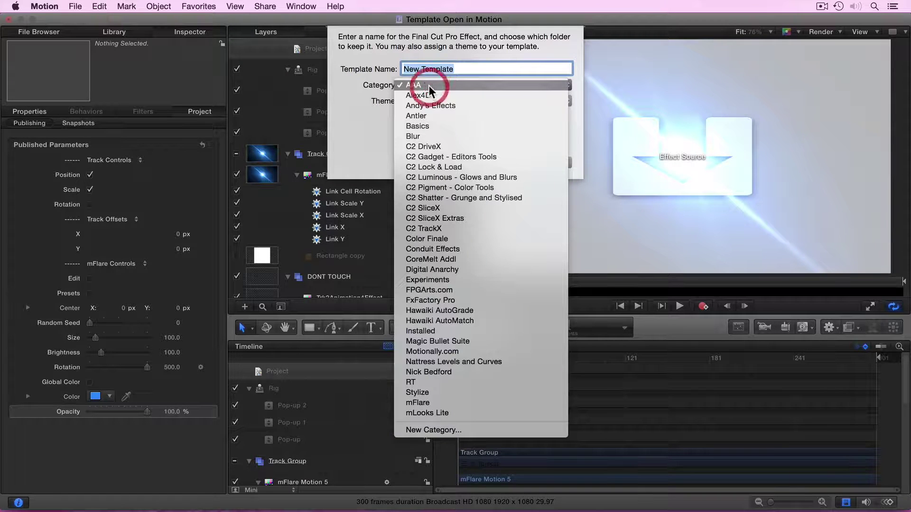
click(455, 429)
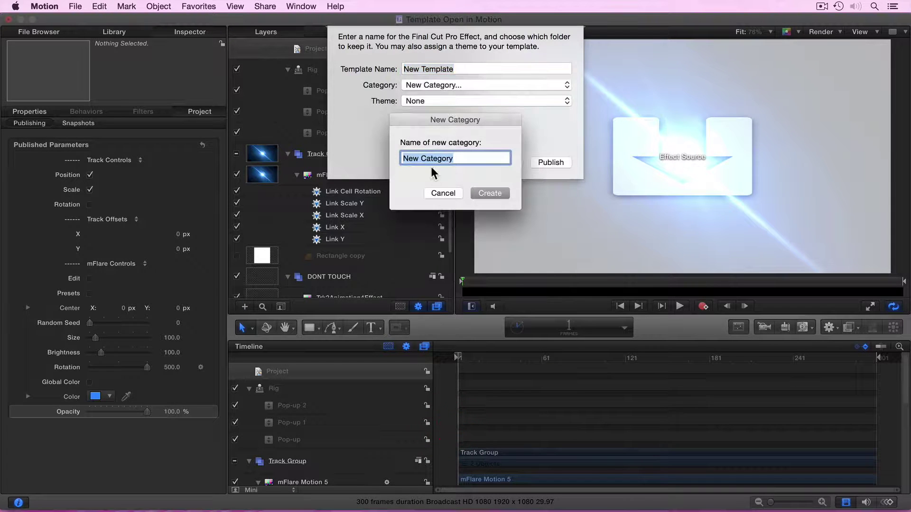
text(C2 DriveX Extras)
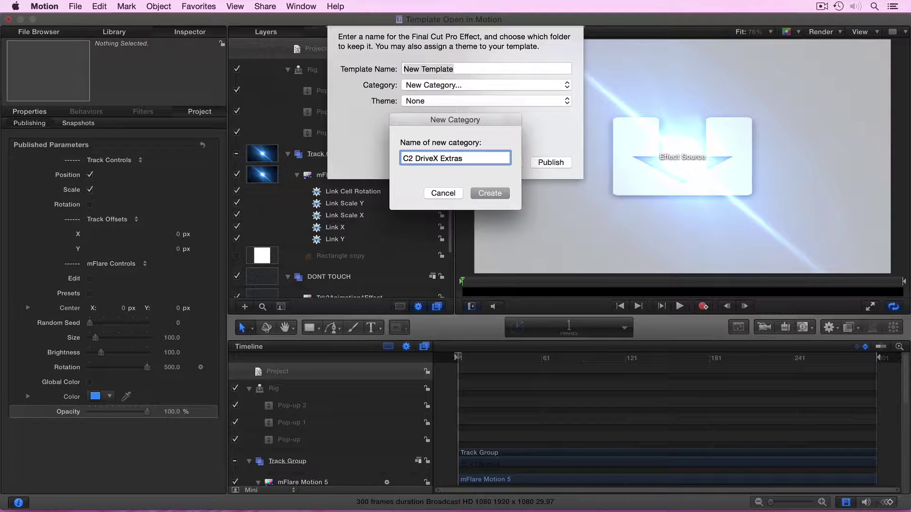
key(Return)
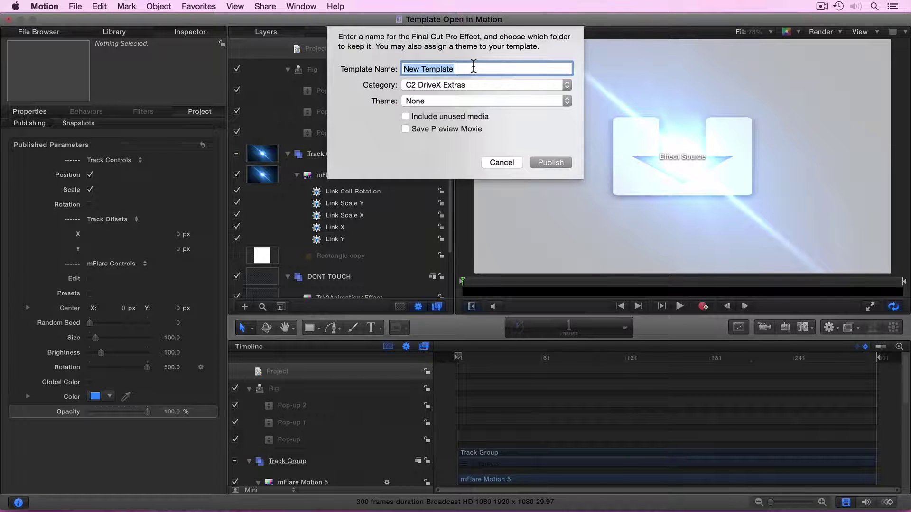
text(mFlare + DriveX)
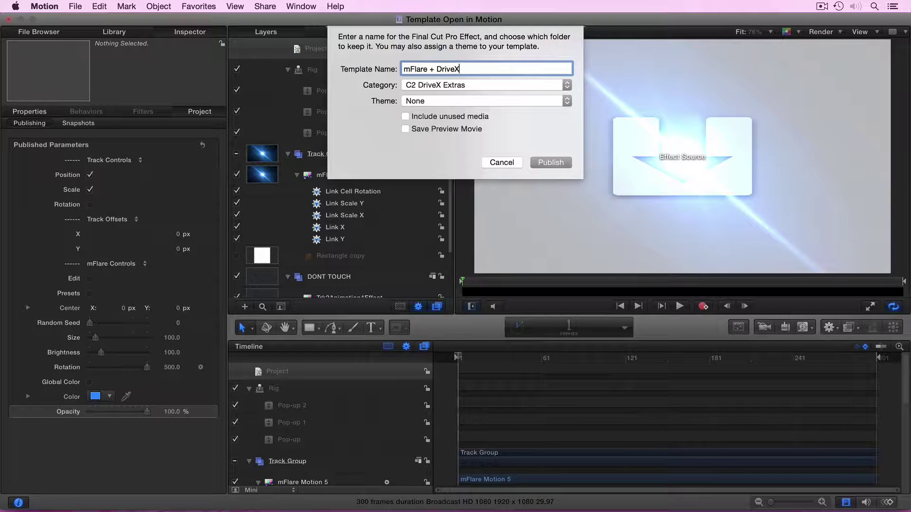
click(566, 164)
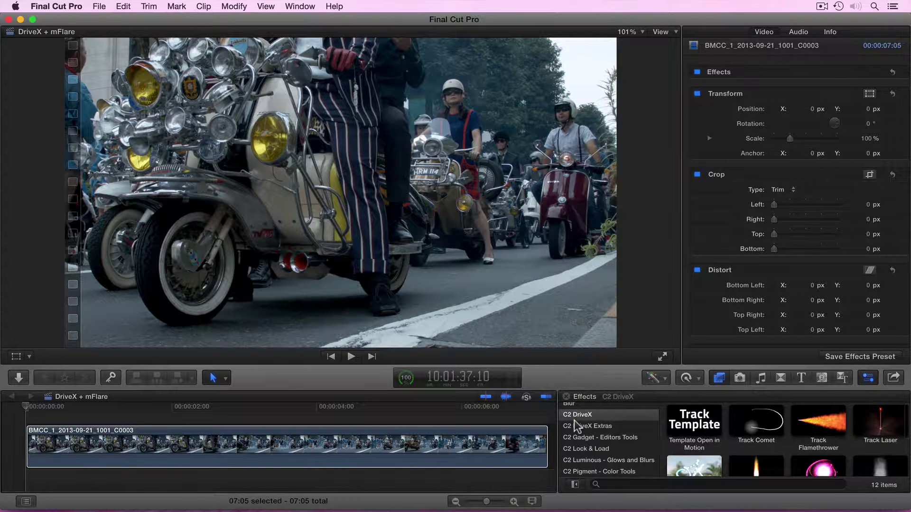
Step: Apply mFlare + DriveX to the scooter clip and track an ellipse around the headlight forward
click(575, 426)
drag(693, 424, 109, 445)
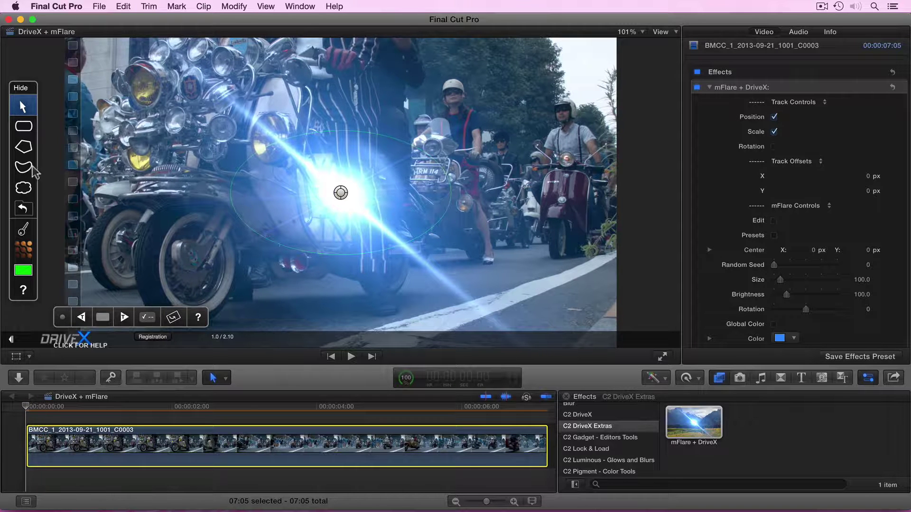
click(23, 126)
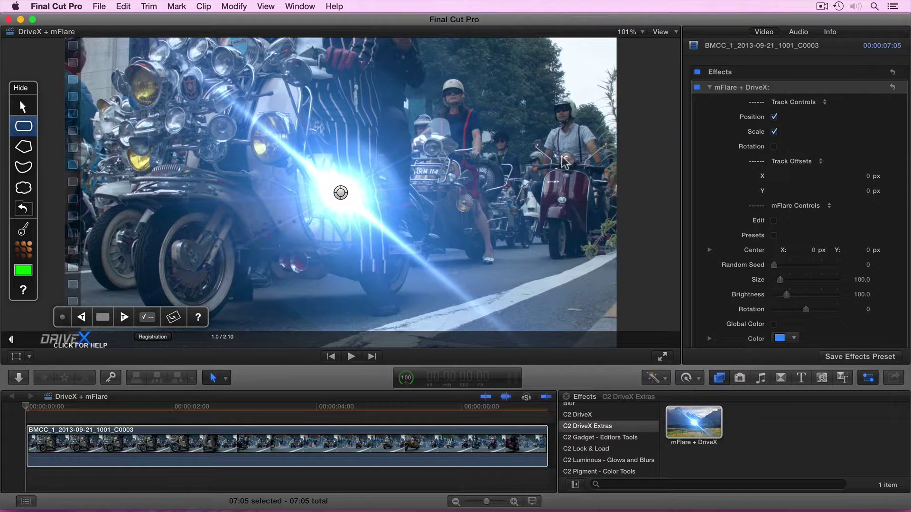
drag(564, 161, 578, 150)
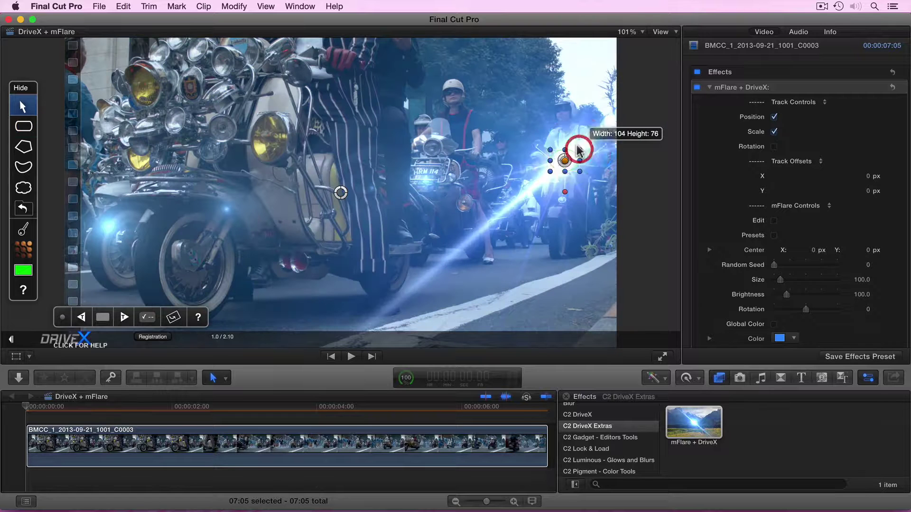
click(122, 317)
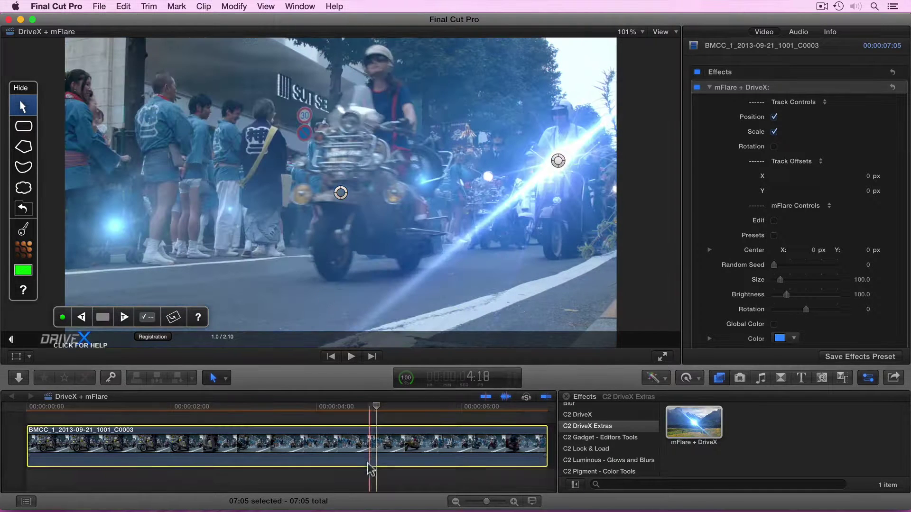
Step: Apply the L_Classic_01 flare preset after trying L_Cinema_Look_06 and 07
click(773, 236)
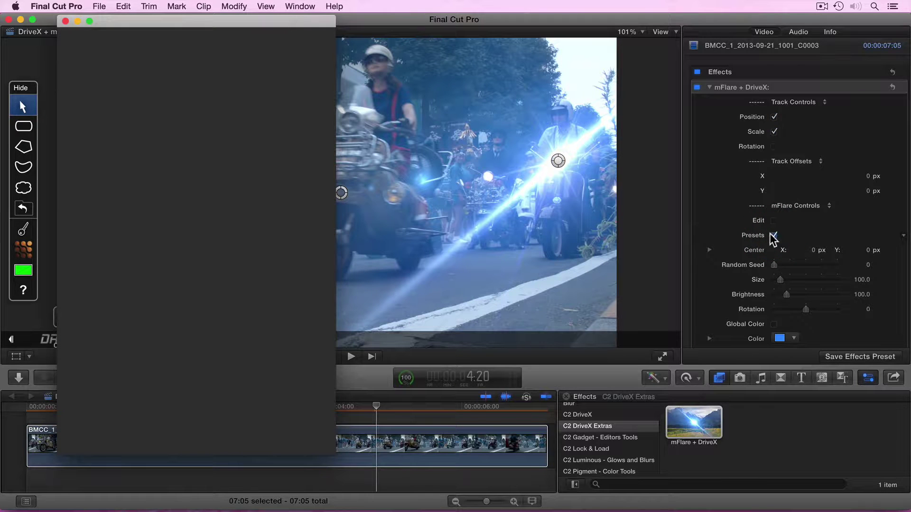
scroll(171, 294, down, 4)
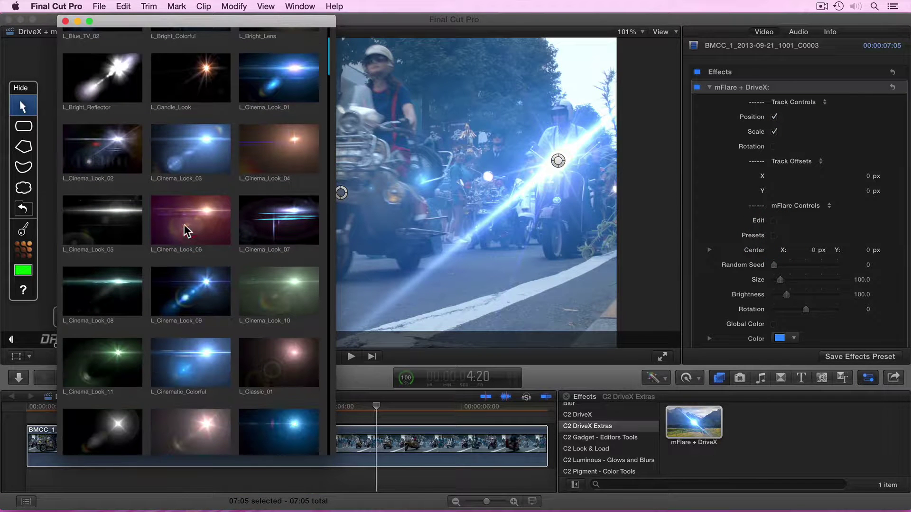
click(182, 224)
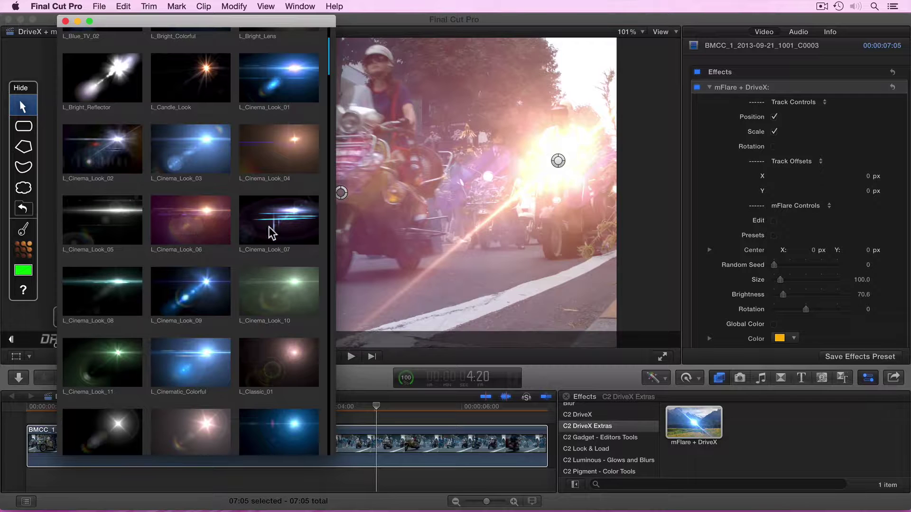
click(270, 230)
click(269, 367)
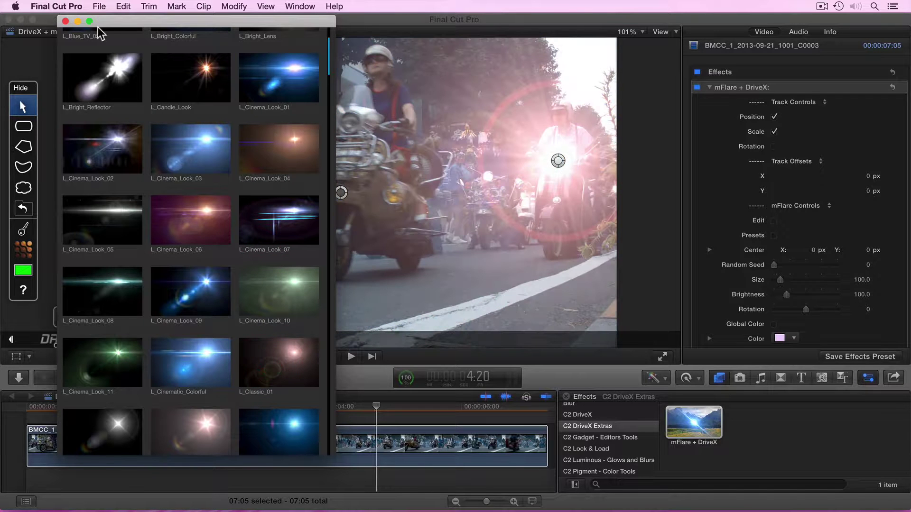
click(65, 21)
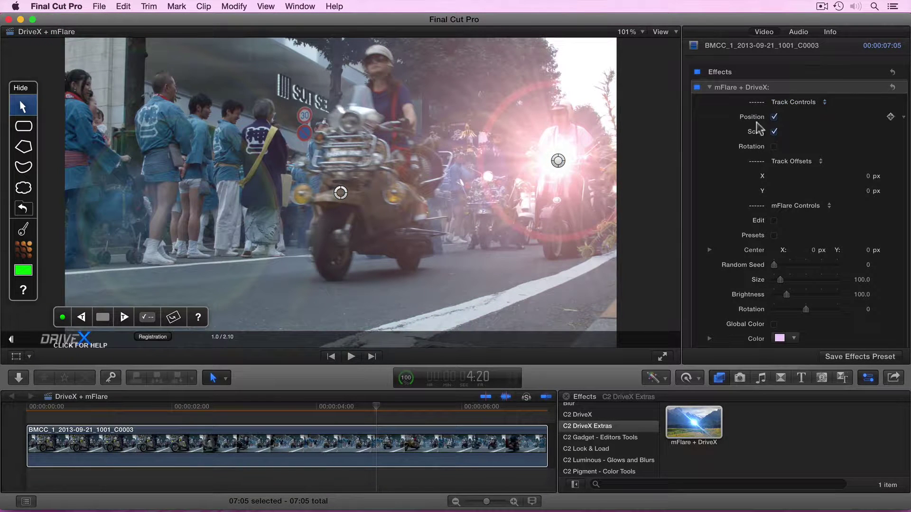
Step: Set the flare's Rotation to -65 and Size to 117, and adjust Opacity
drag(805, 310, 783, 280)
scroll(788, 304, down, 2)
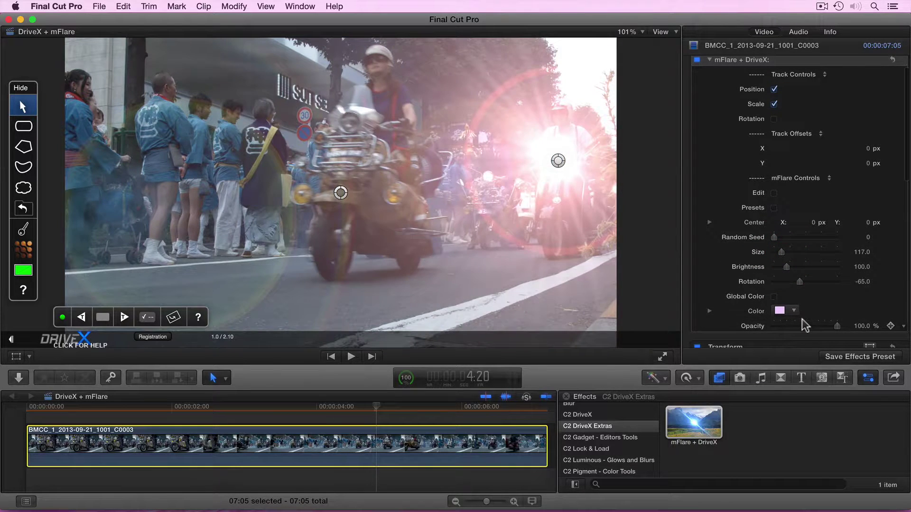
drag(836, 325, 837, 325)
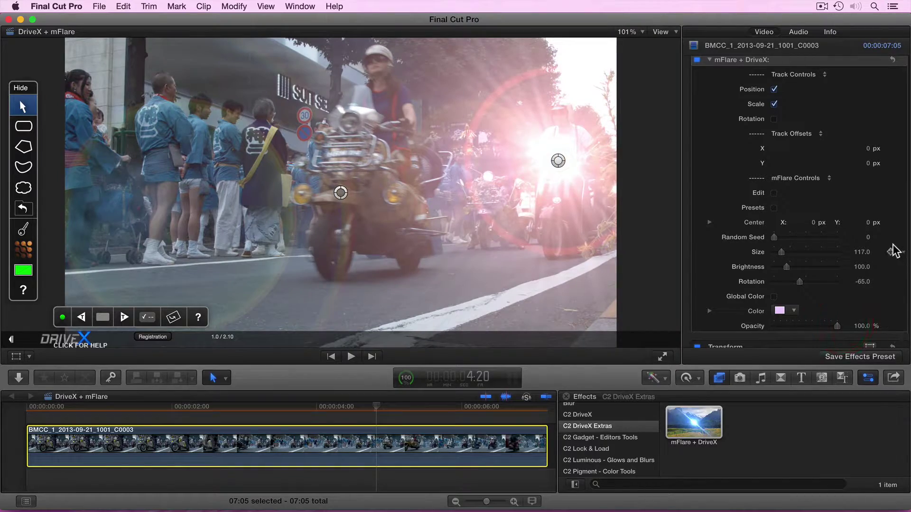
scroll(891, 243, down, 1)
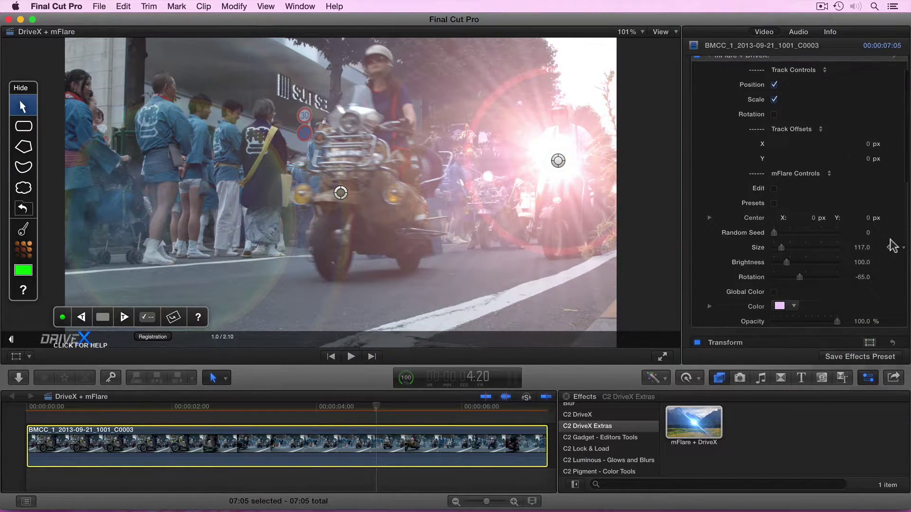